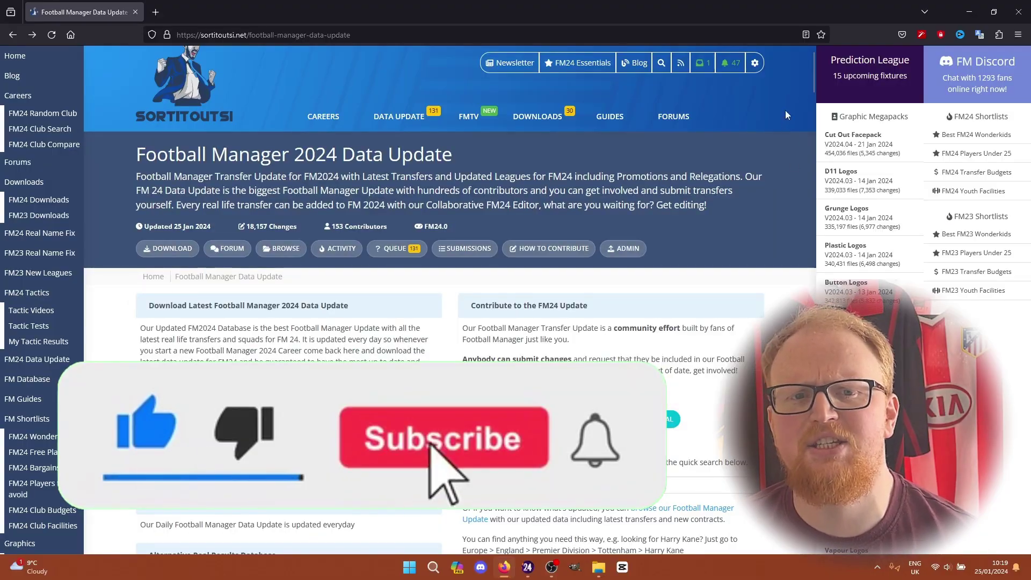
- Download the latest FM24 data update from the Football Manager 2024 Data Update page
key("ctrl+a")
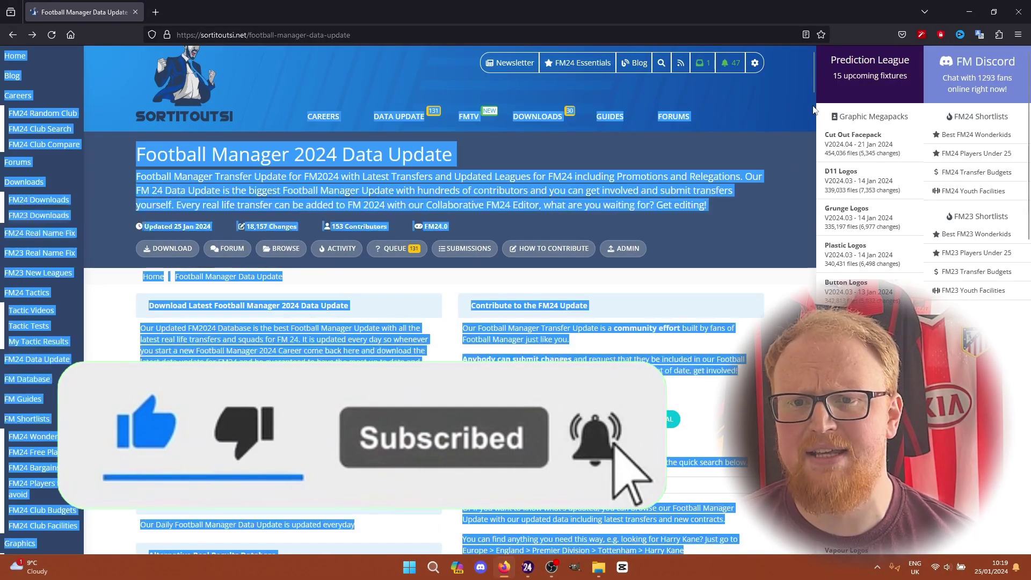
scroll(812, 102, "down", 4)
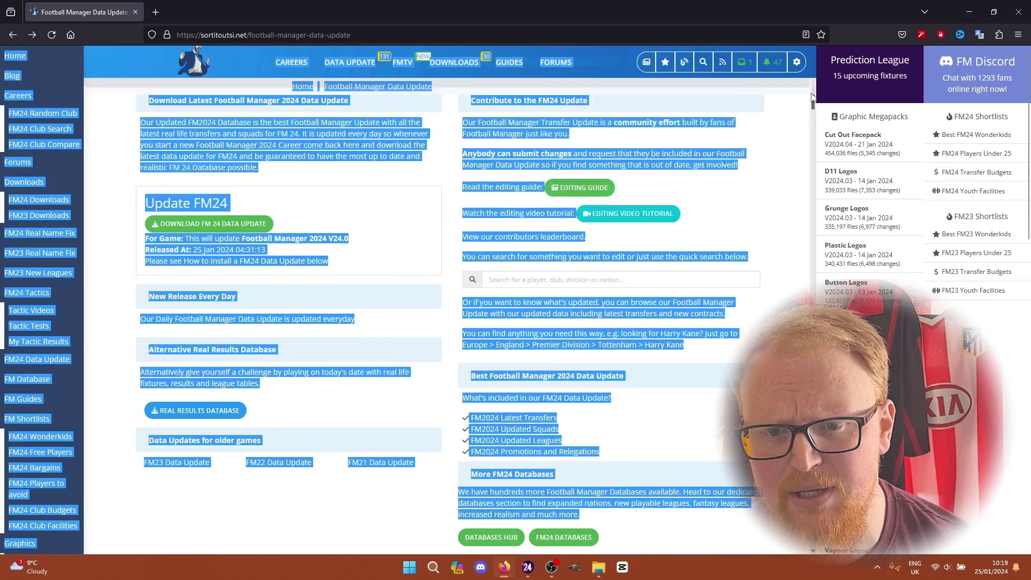
left_click(180, 281)
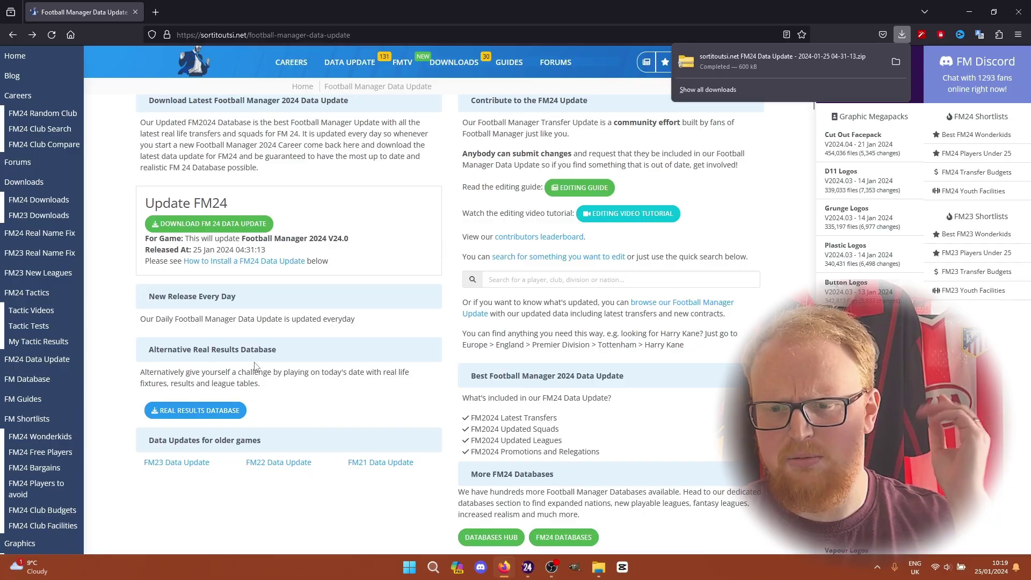
- Look up the data update entries for Jordan Henderson, Jadon Sancho and Vitor Roque
triple_click(171, 294)
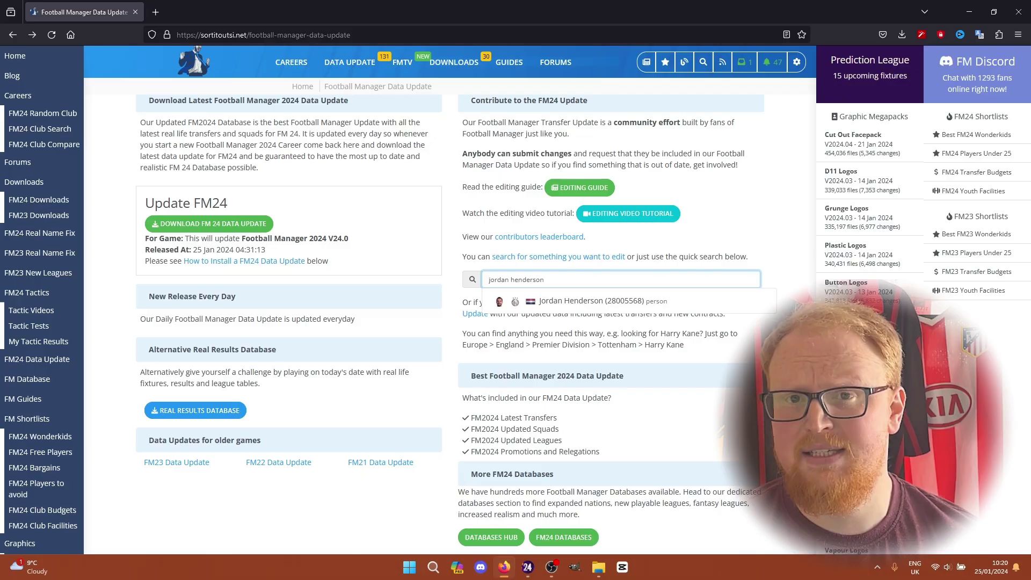
left_click(571, 302)
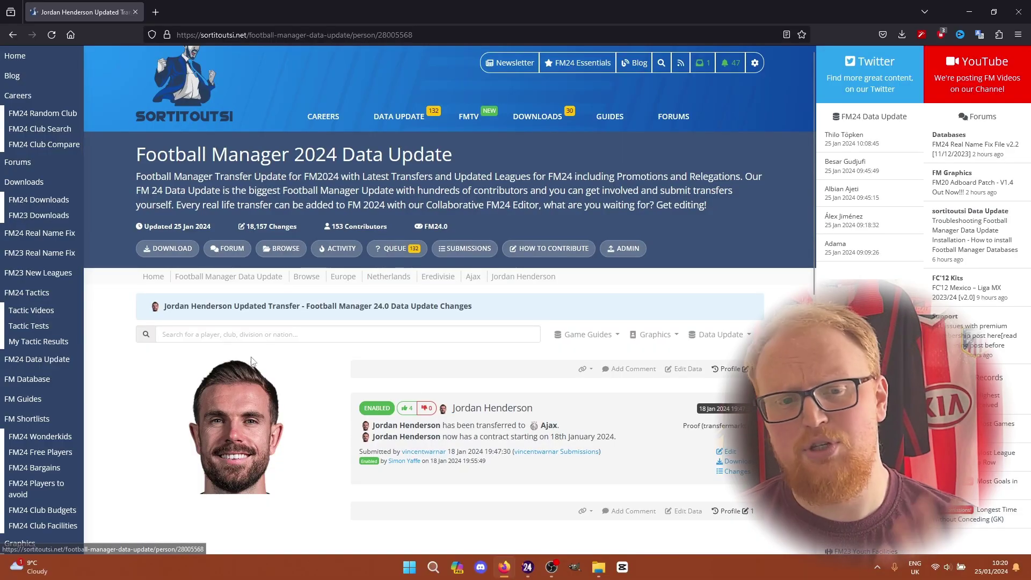
left_click(247, 338)
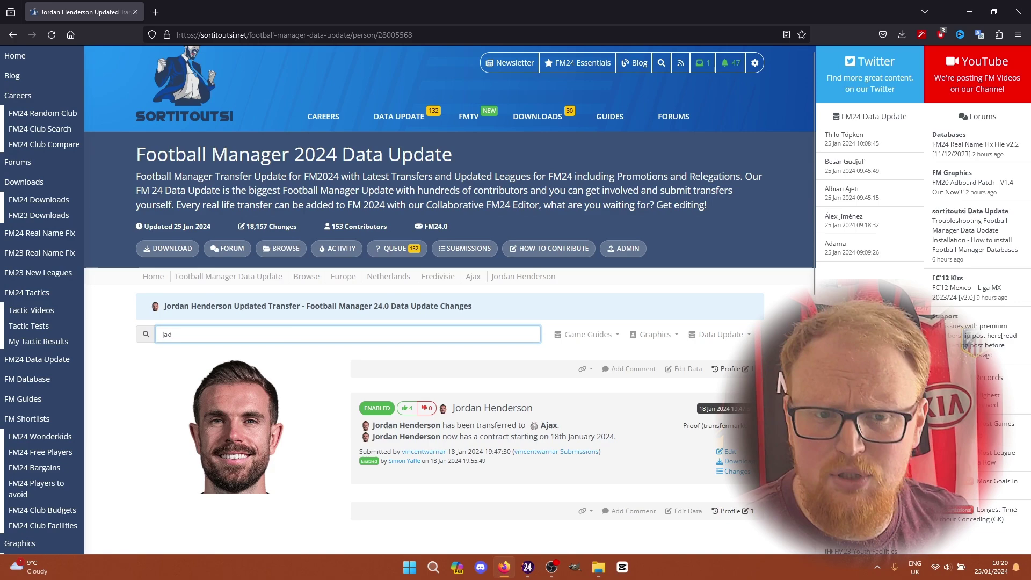
type("jadon sancho")
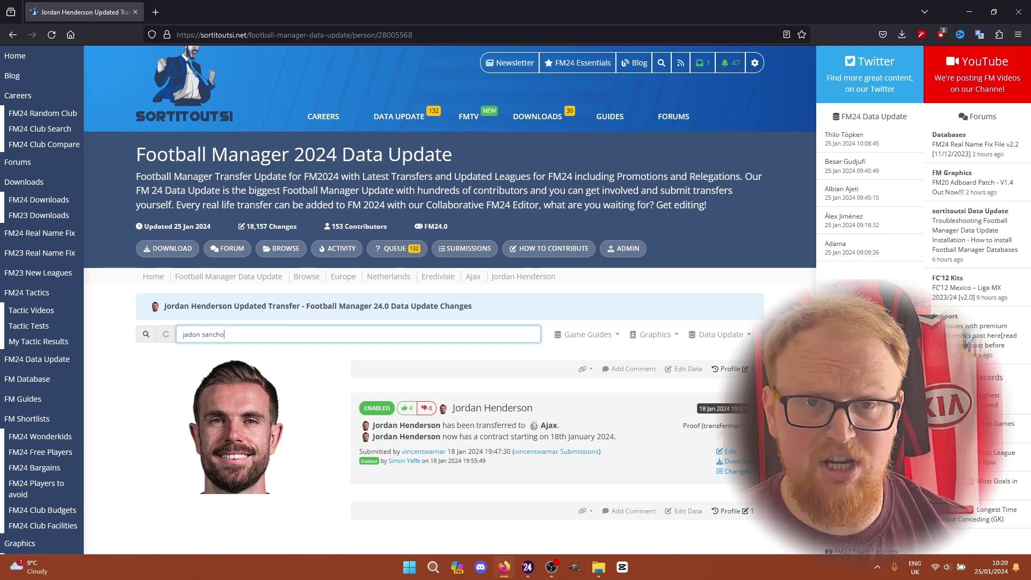
left_click(222, 354)
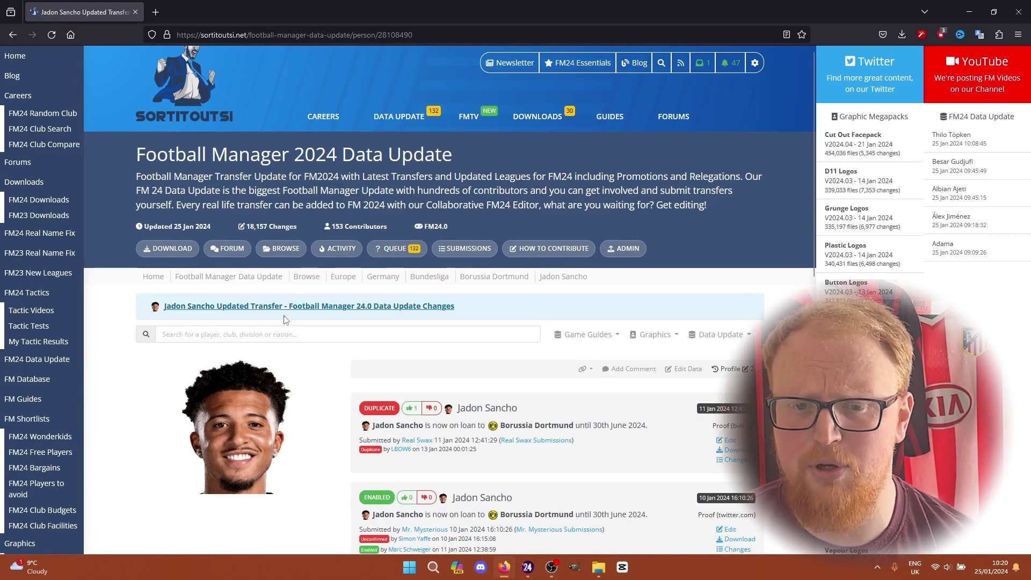
left_click(287, 330)
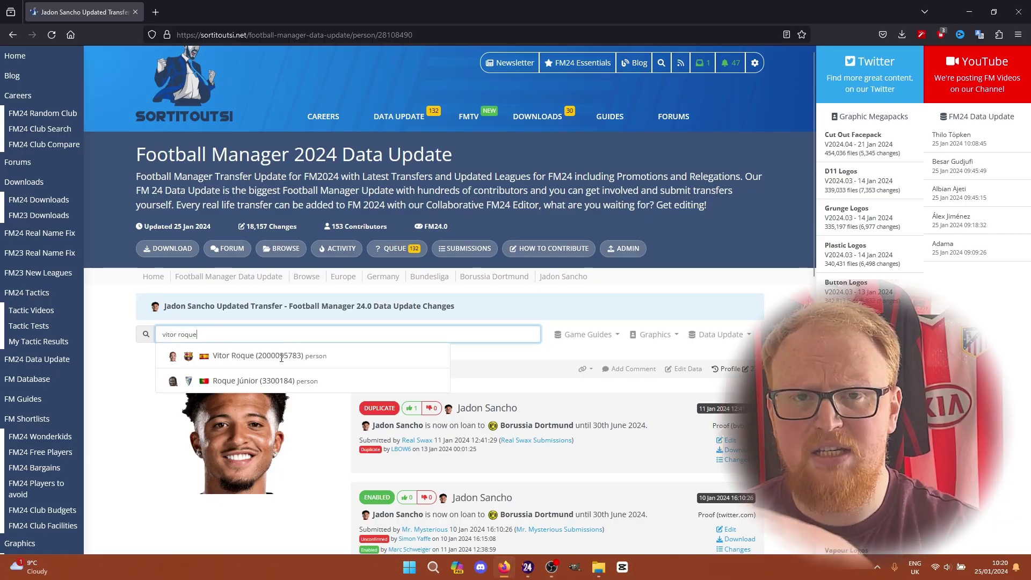
left_click(281, 356)
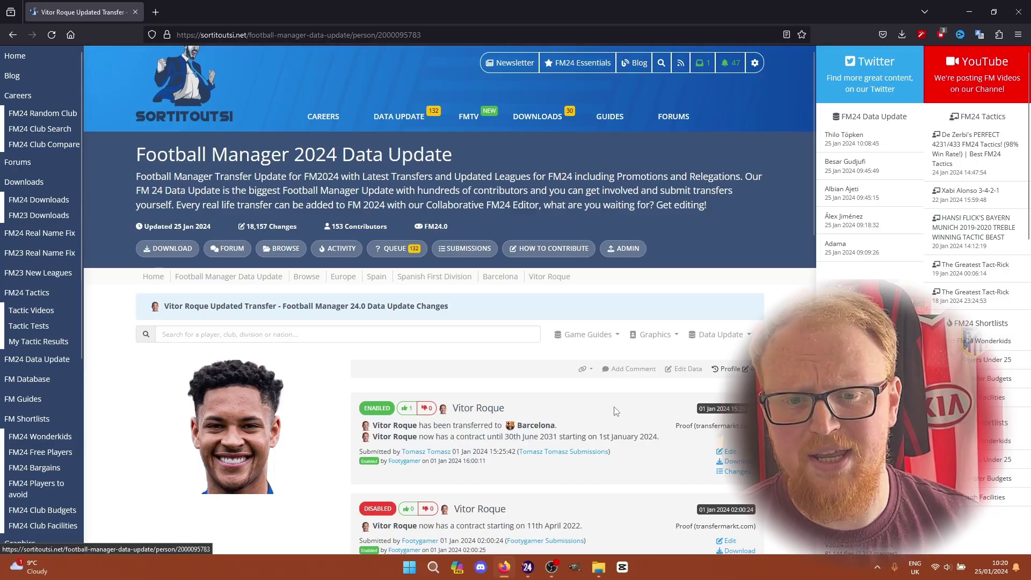
- Switch to File Explorer and extract the downloaded FM24 Data Update zip in Downloads with 7-Zip into a folder of the same name
left_click(599, 567)
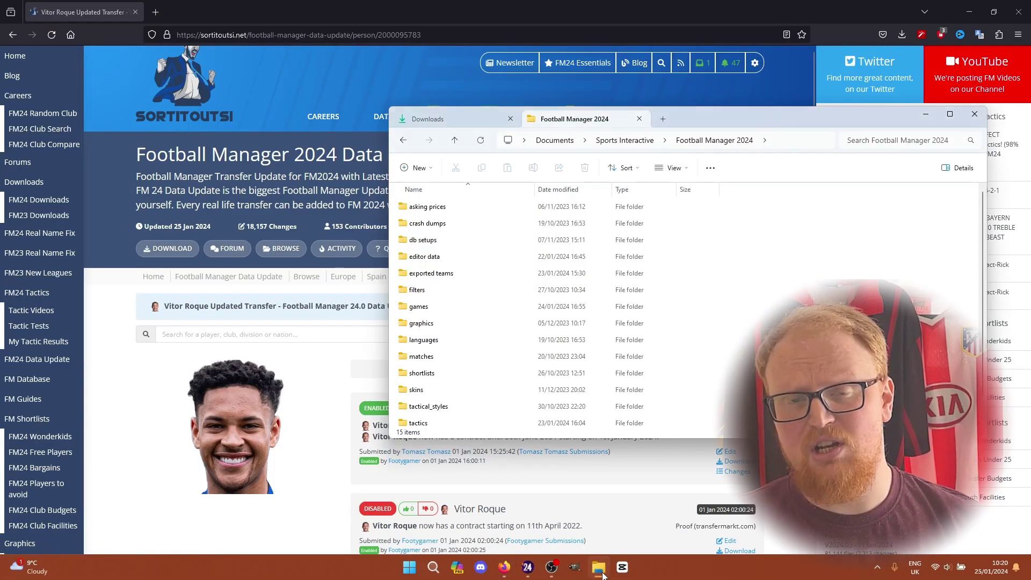
left_click(430, 119)
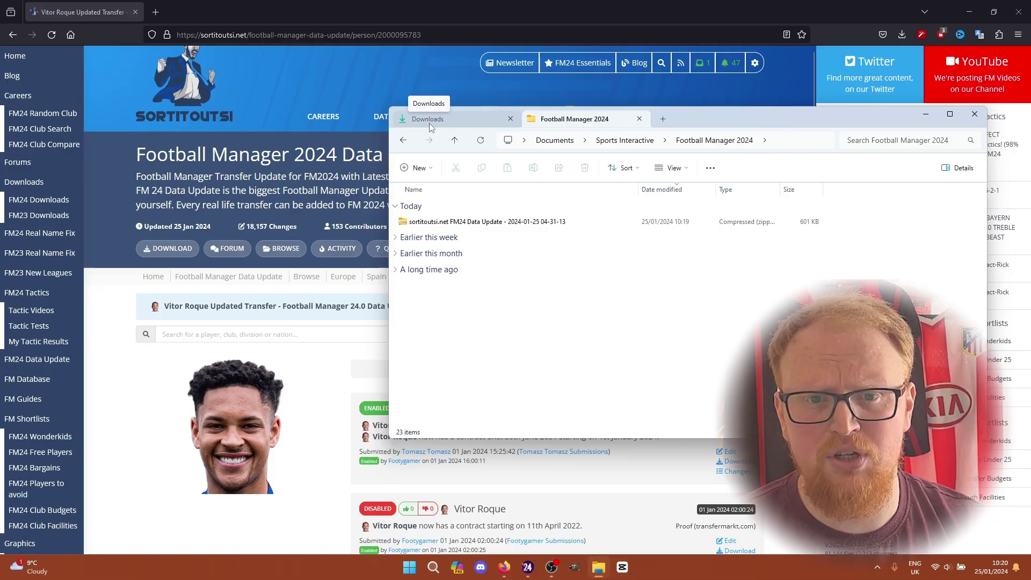
left_click(448, 221)
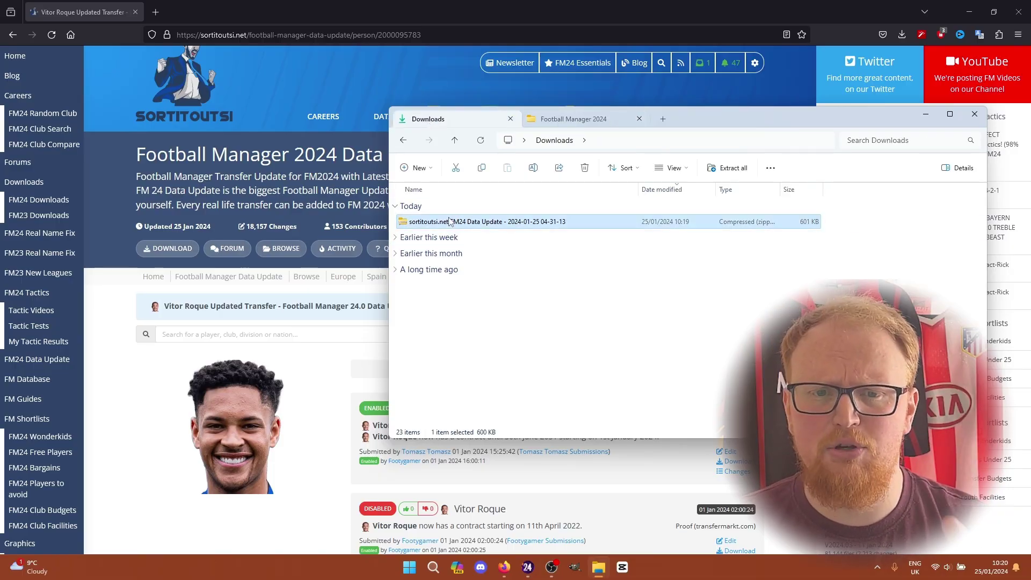
right_click(449, 221)
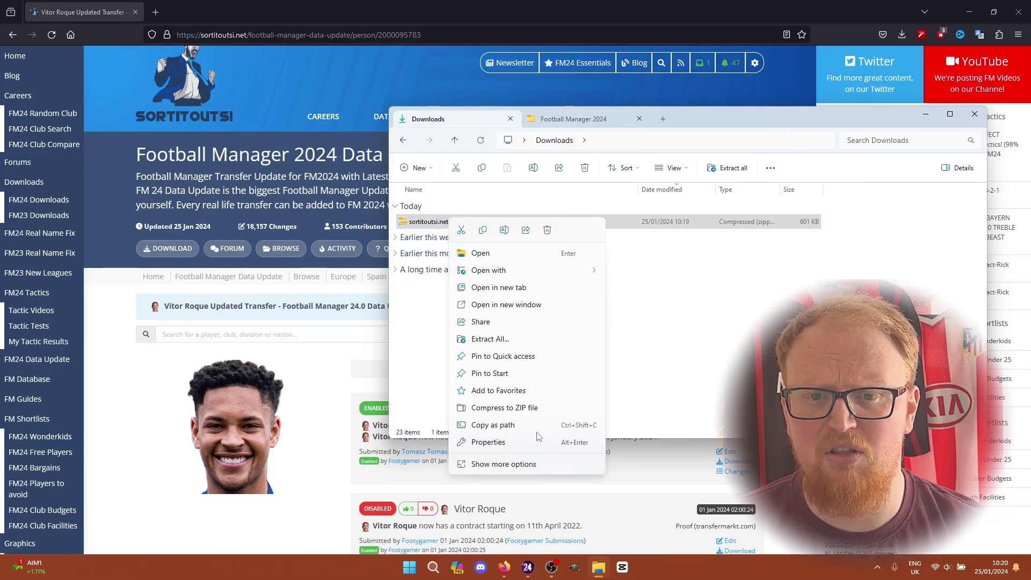
left_click(518, 466)
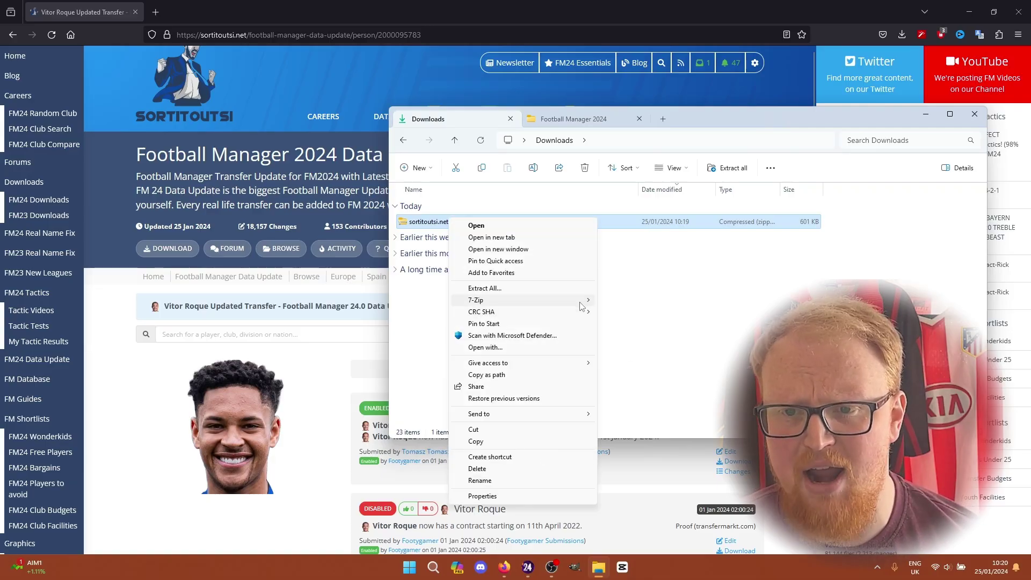
mouse_move(581, 302)
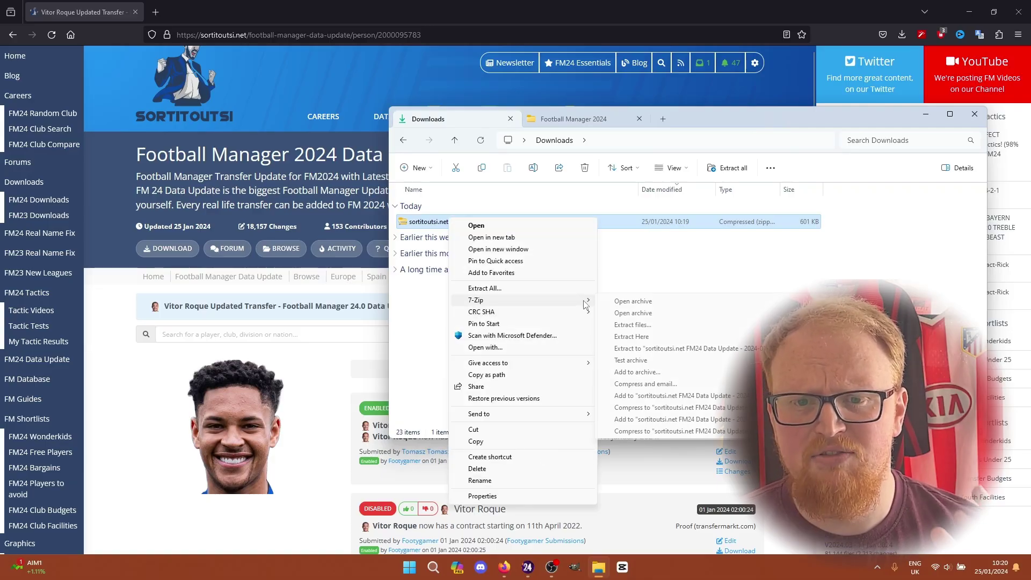
left_click(650, 349)
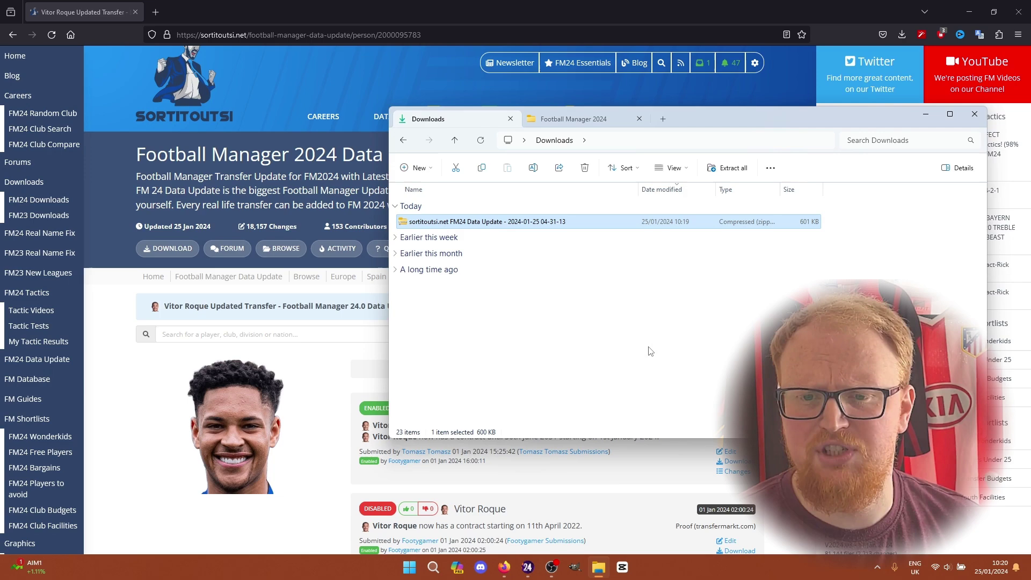
- Open the extracted Football Manager 2024 > editor data folder and copy its Changes, Colombia (League) and Brazil (League) FMF files
double_click(519, 242)
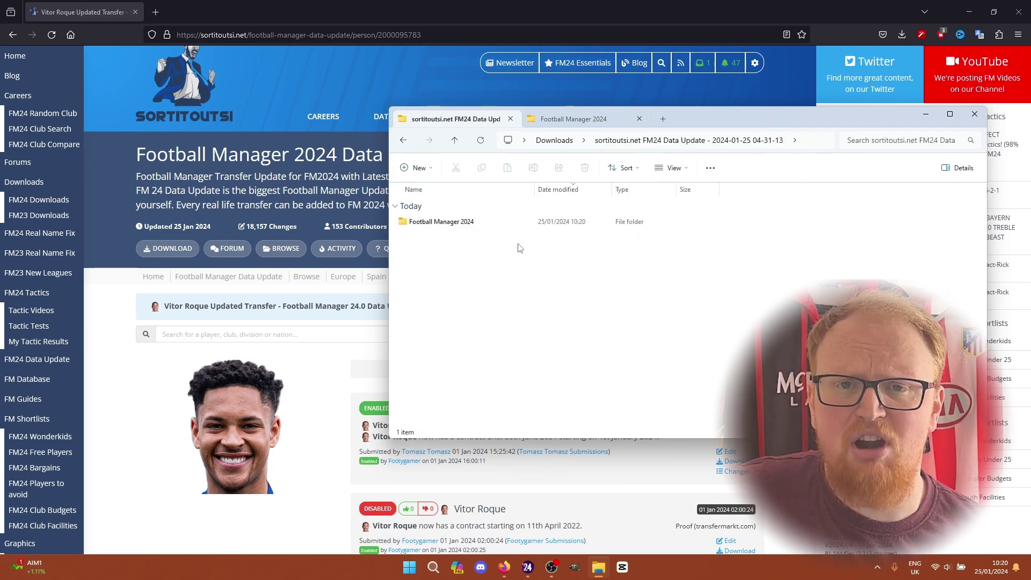
double_click(465, 222)
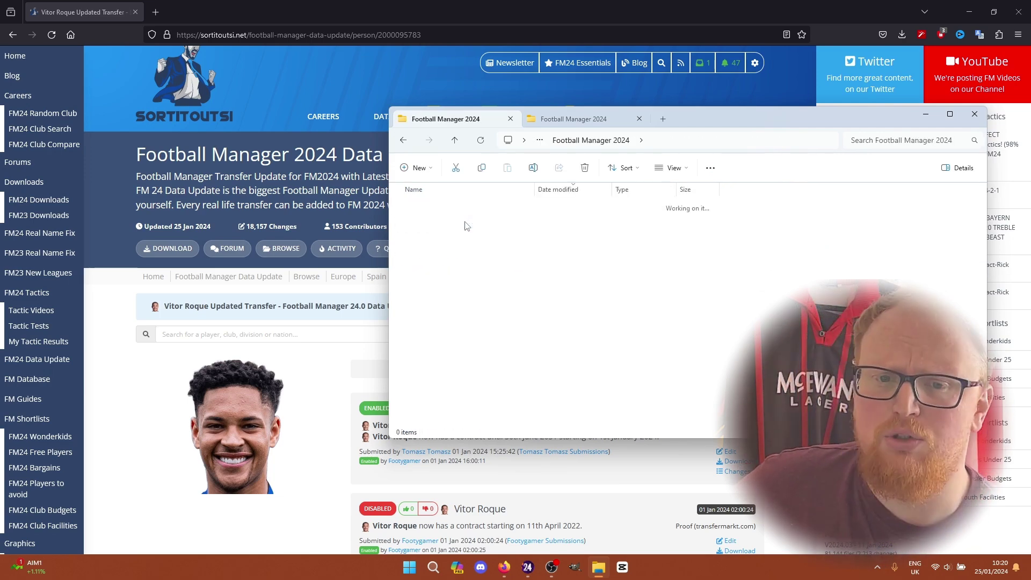
double_click(466, 222)
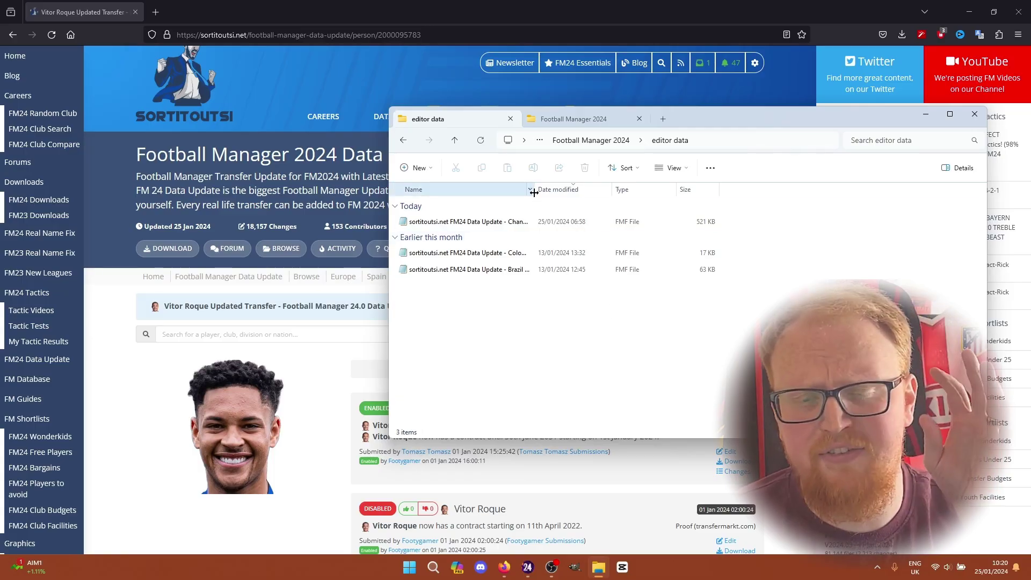
left_click_drag(534, 193, 601, 195)
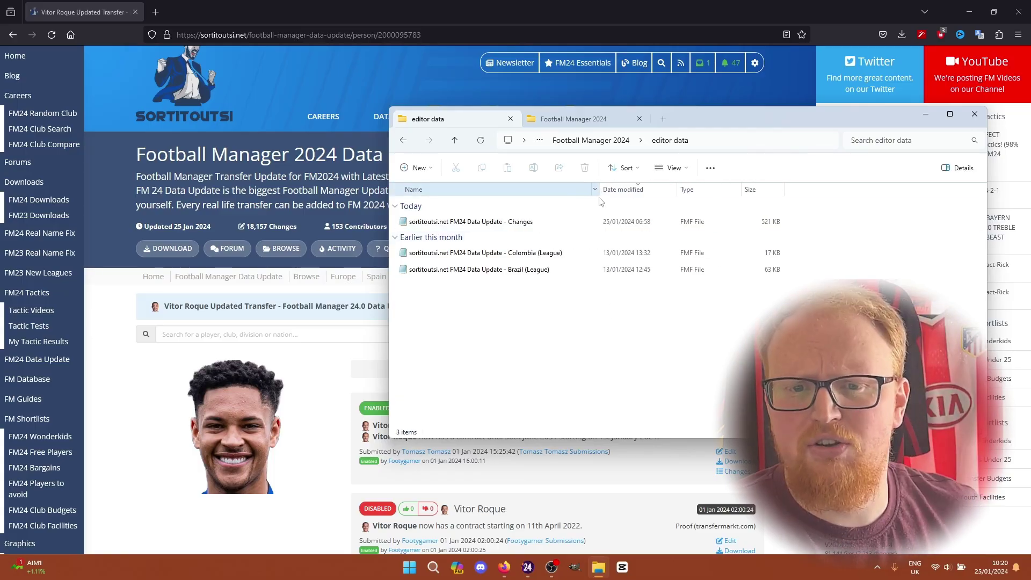
left_click_drag(551, 293, 519, 225)
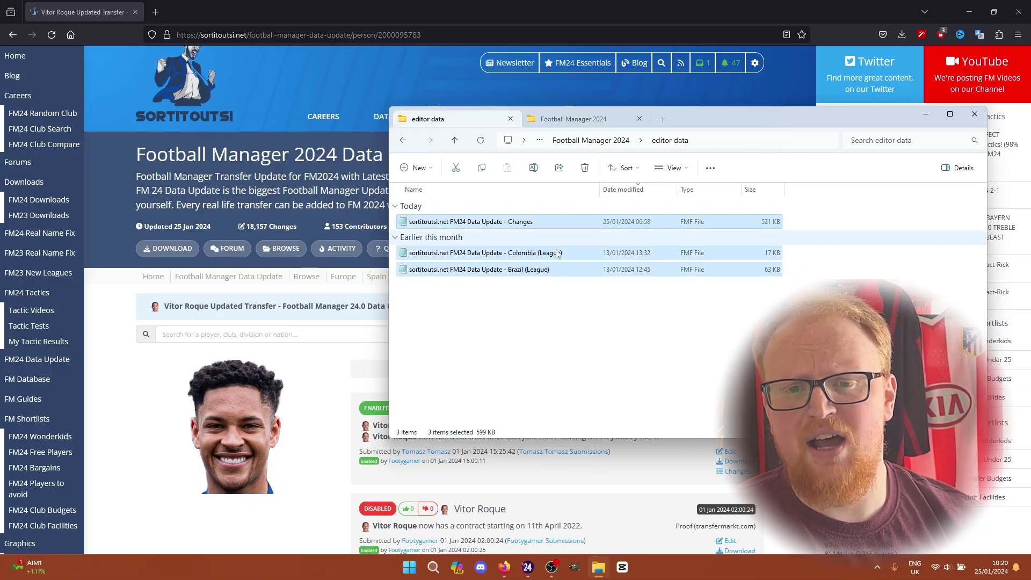
- Paste the copied FMF files into Documents > Sports Interactive > Football Manager 2024 > editor data
left_click(583, 120)
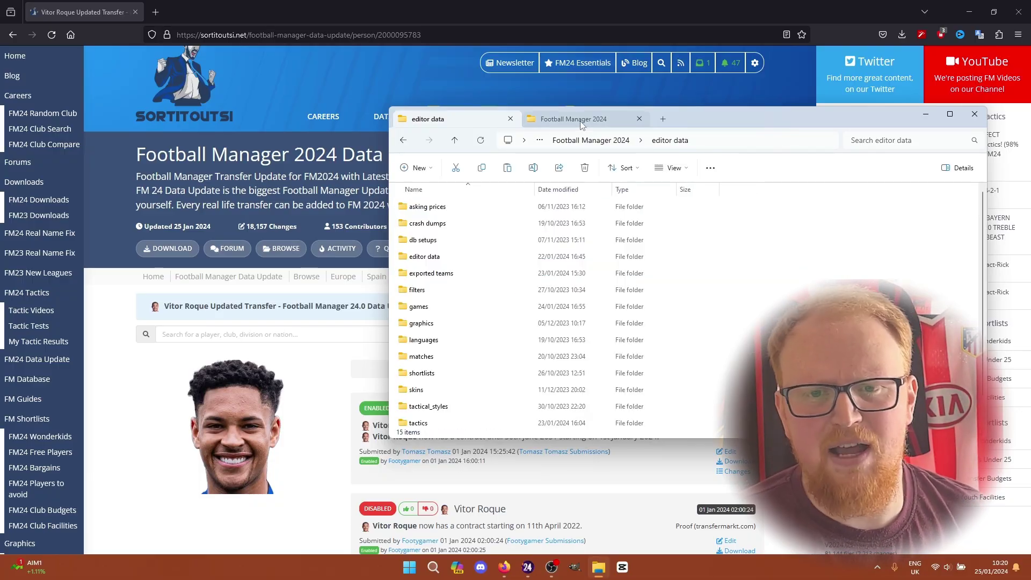
double_click(436, 261)
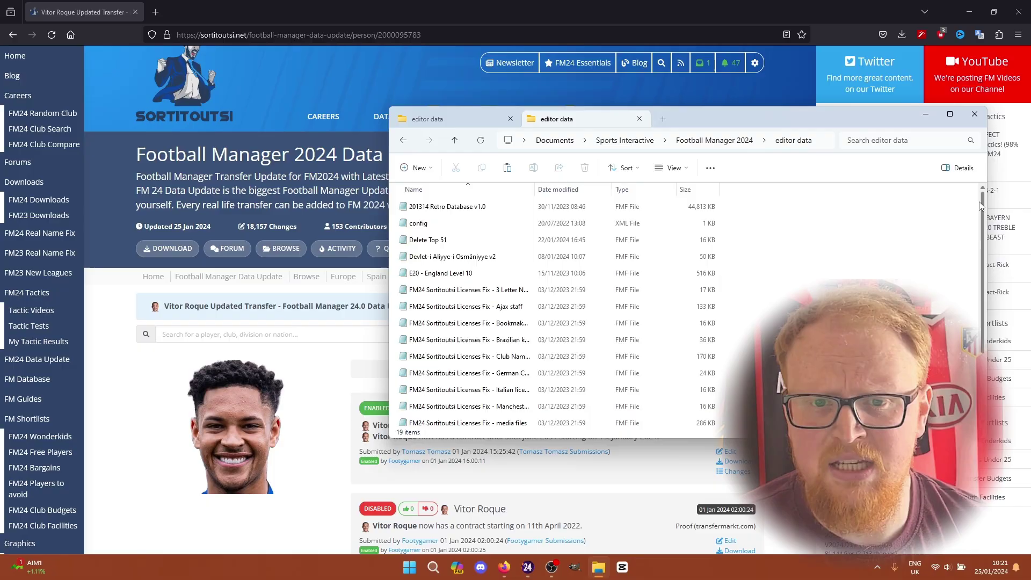
left_click_drag(981, 202, 933, 252)
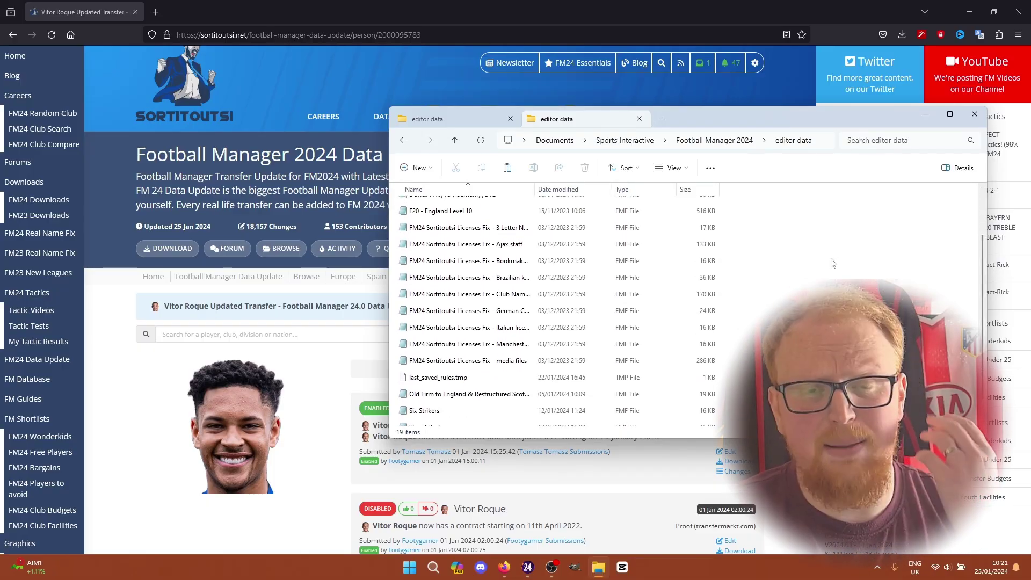
key("ctrl+v")
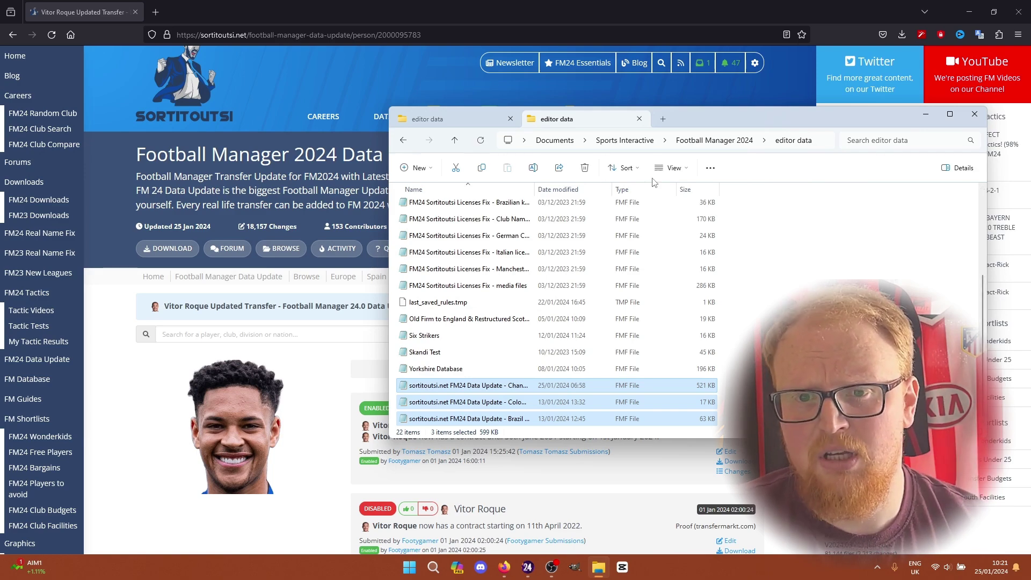
- Switch to Football Manager 2024 and start setting up a new career game
left_click(529, 567)
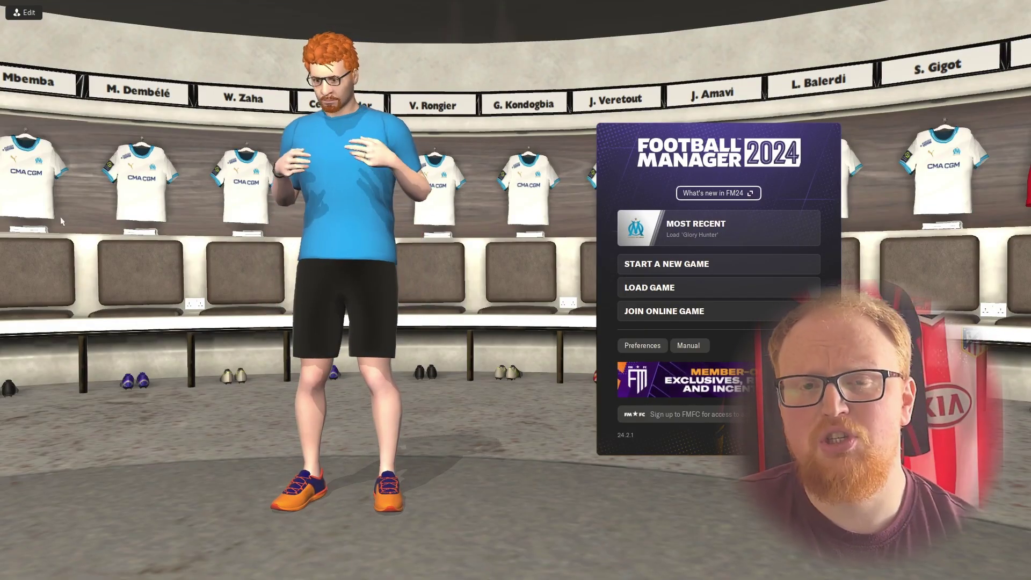
left_click(647, 266)
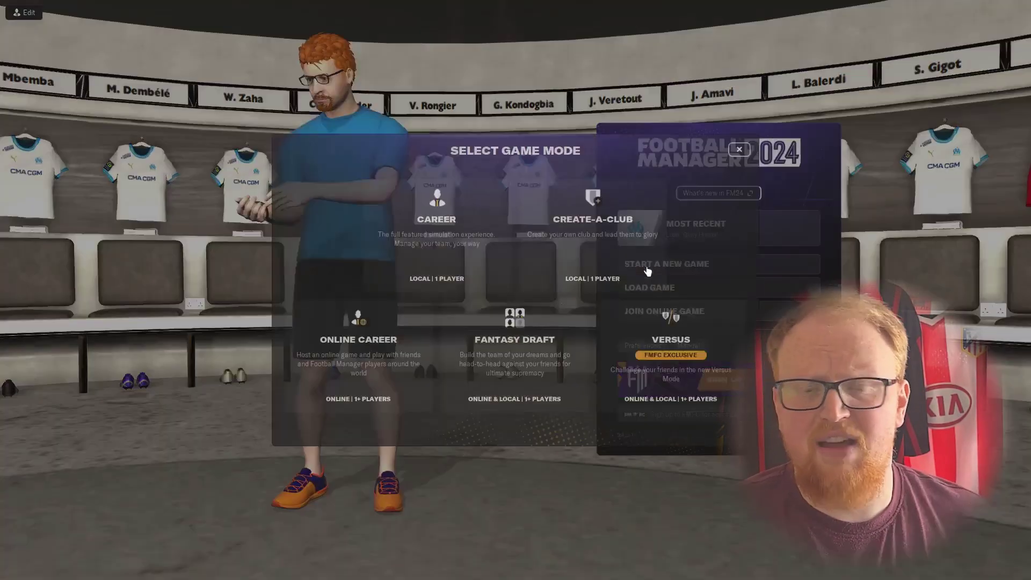
key("Escape")
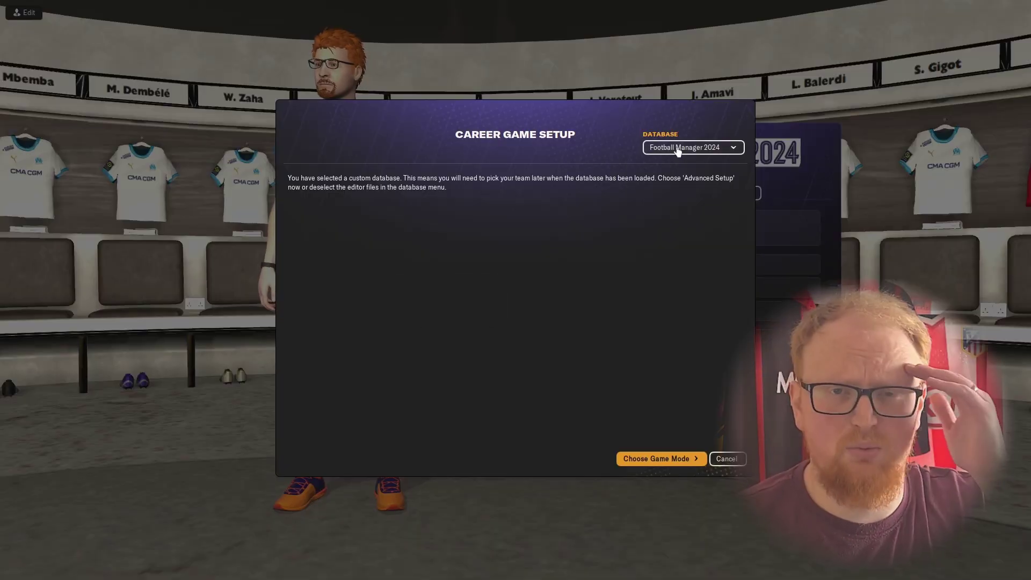
- Review which editor data files are enabled for the Football Manager 2024 database, including the sortitoutsi.net, Brazil and Colombia files
left_click(678, 149)
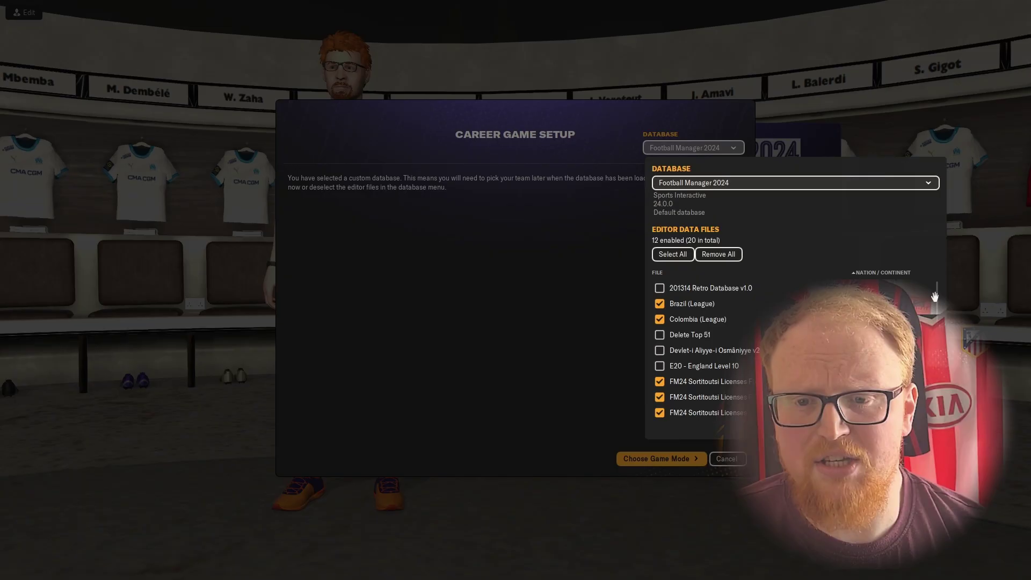
scroll(919, 290, "down", 3)
scroll(795, 347, "down", 1)
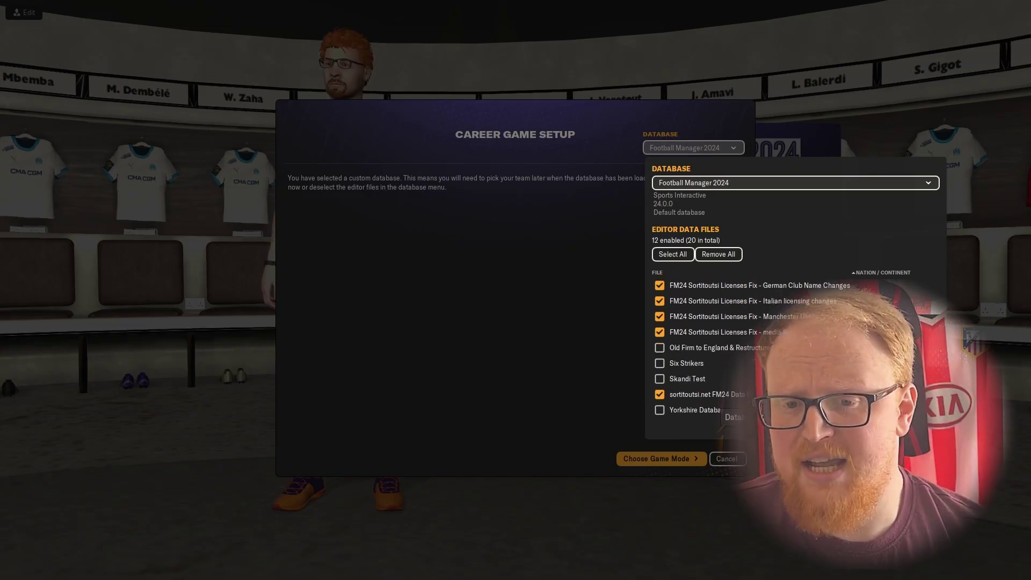
scroll(938, 247, "up", 5)
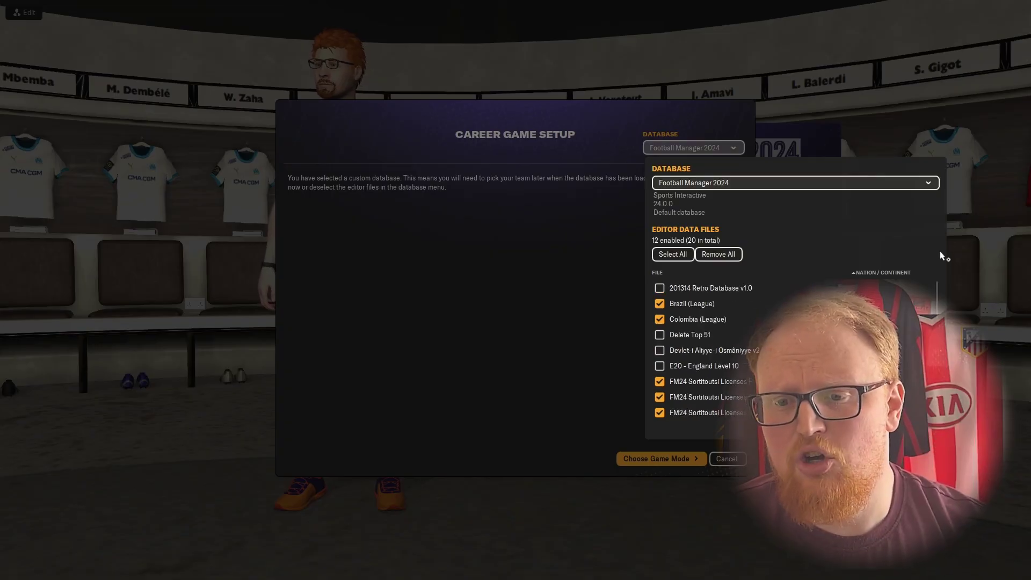
left_click(483, 379)
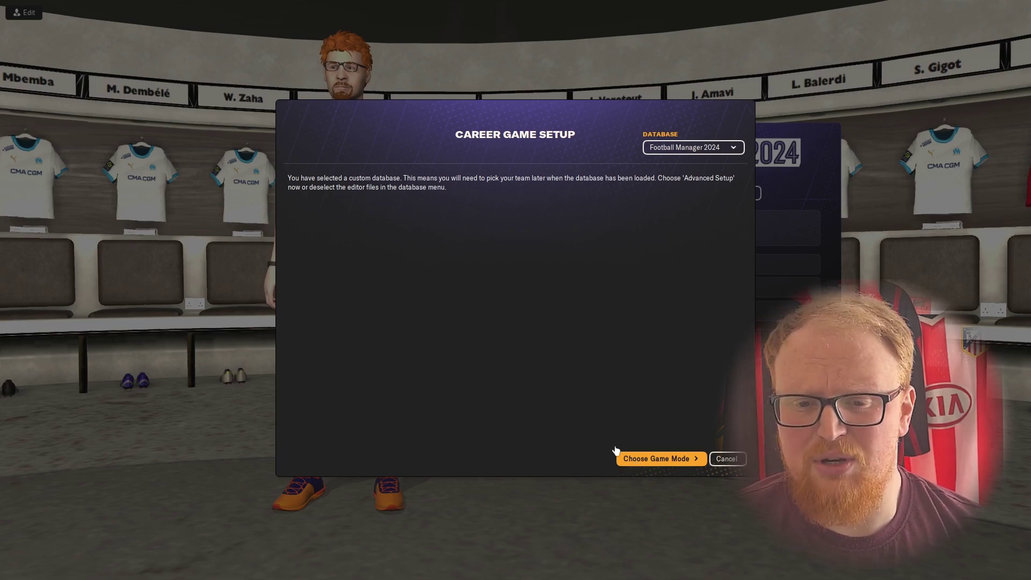
- Continue the career setup with the Original game mode and open its advanced setup
left_click(633, 456)
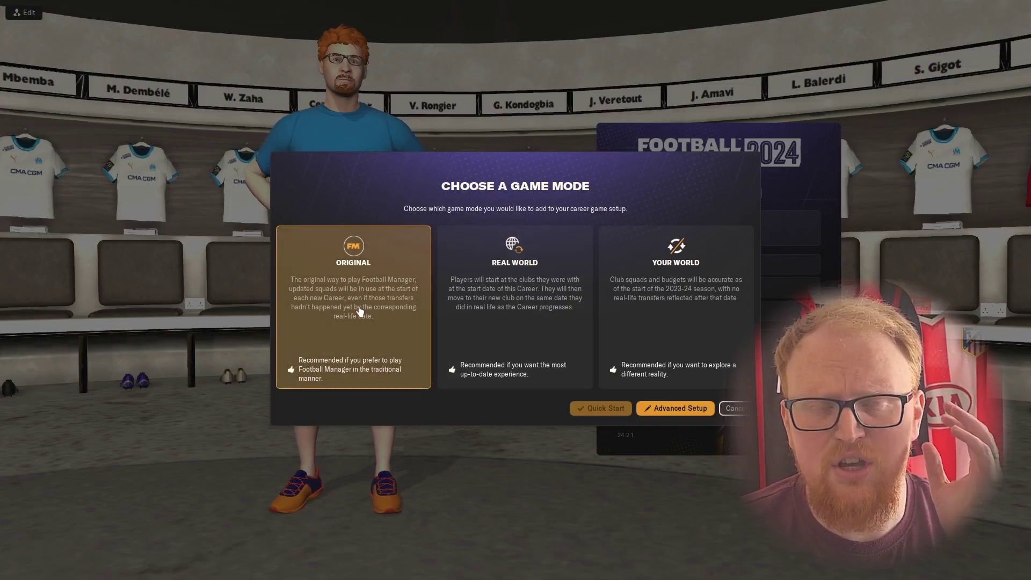
left_click(652, 411)
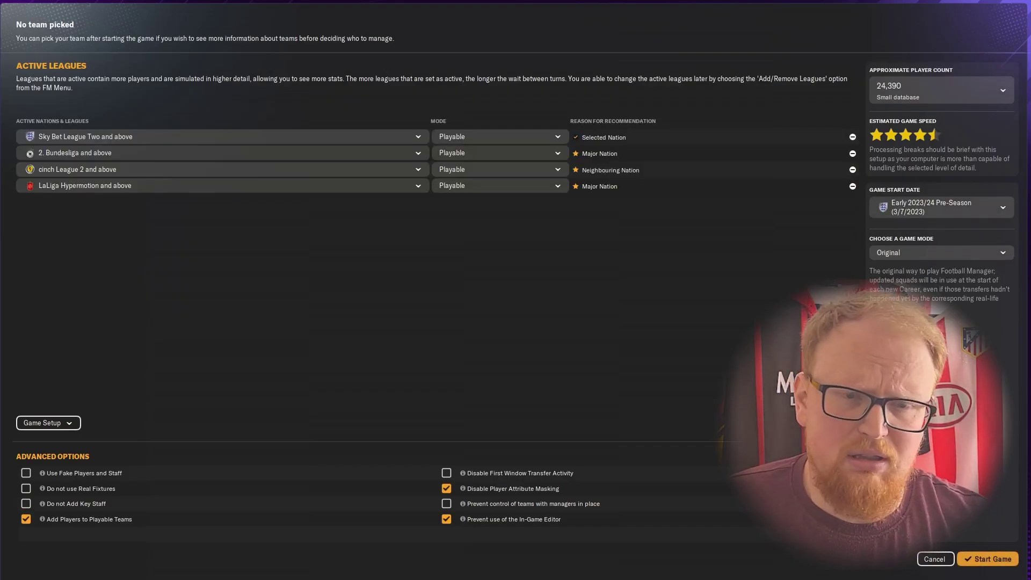
- Change the active nations by removing Scotland and adding Brazil alongside England, Germany and Spain
left_click(367, 350)
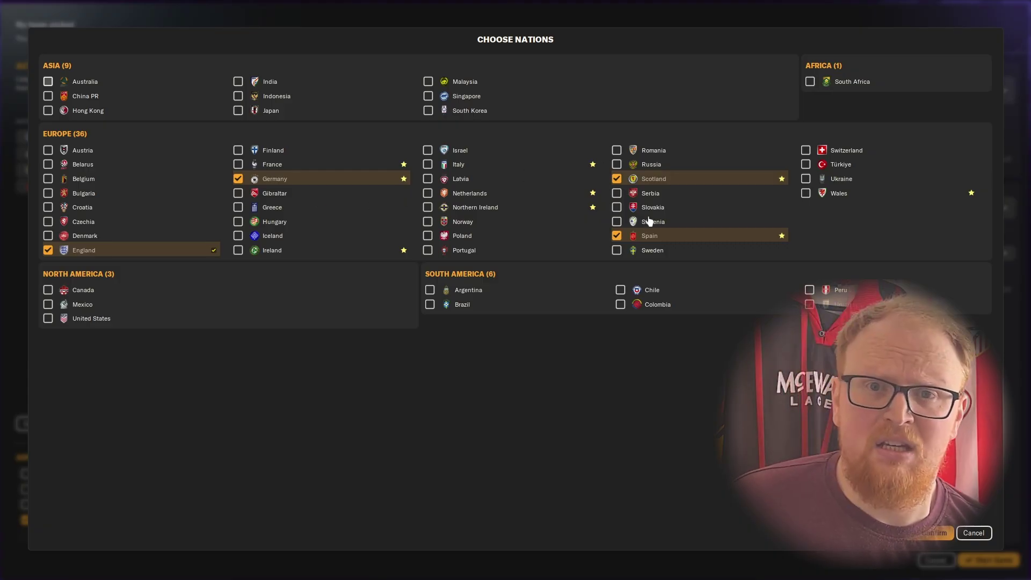
left_click(612, 180)
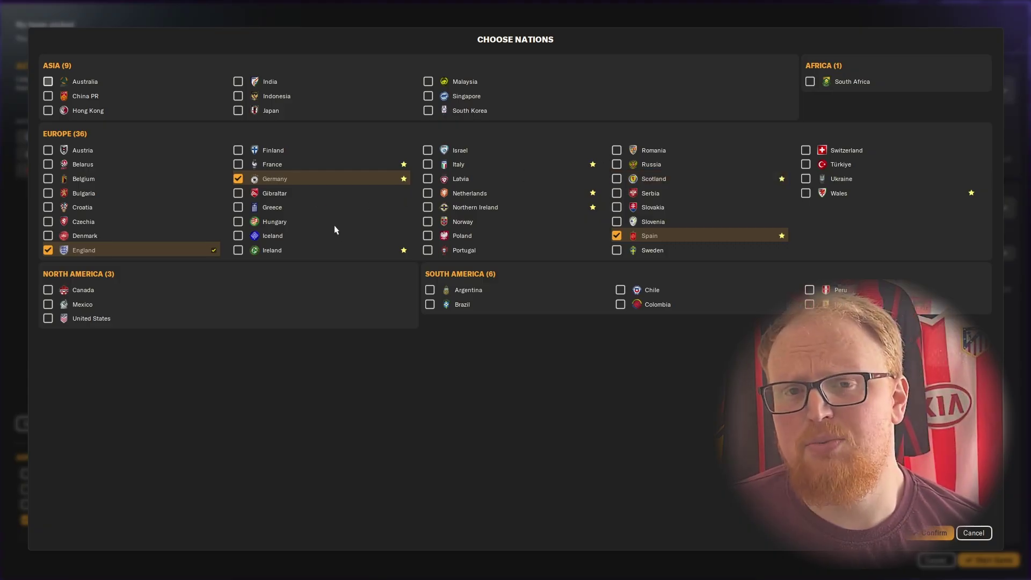
left_click(429, 304)
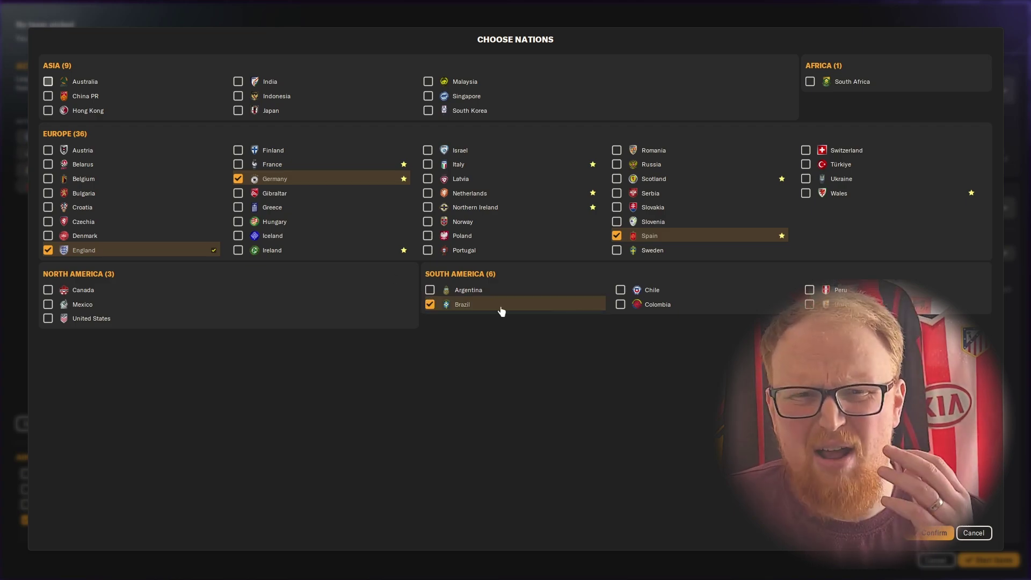
left_click(918, 537)
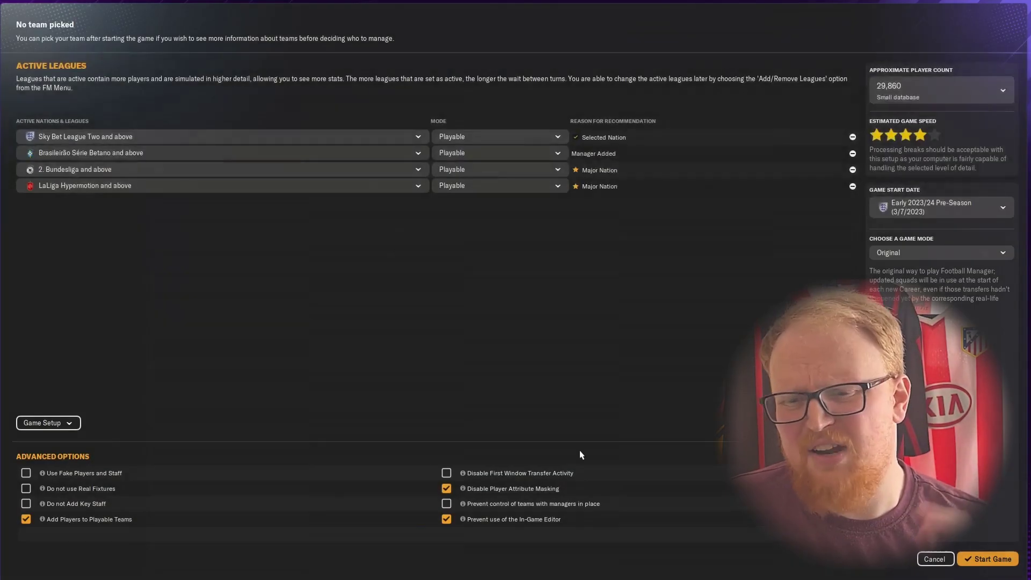
- Set the database size to Large and start the game without picking a team
left_click(924, 95)
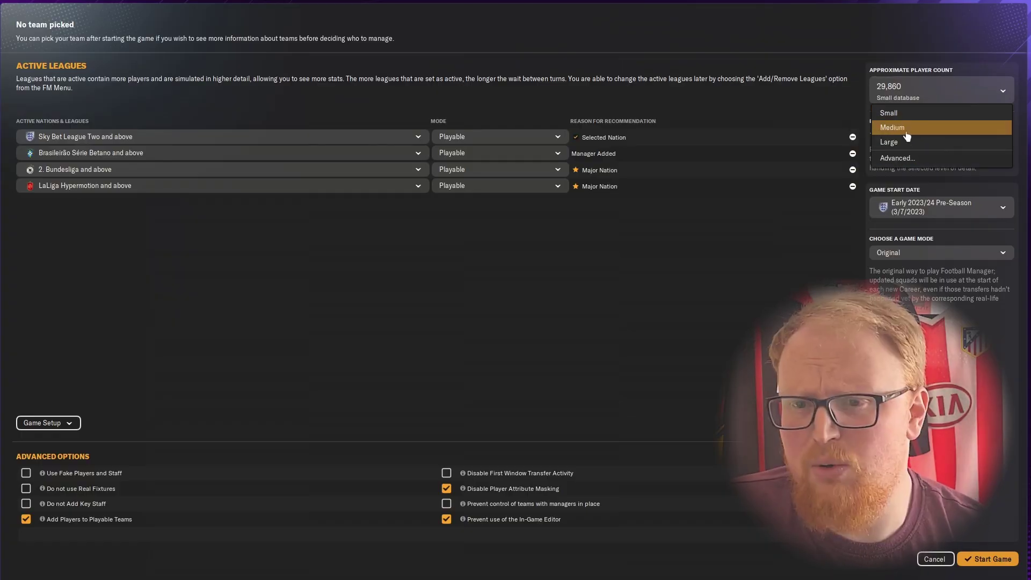
left_click(906, 142)
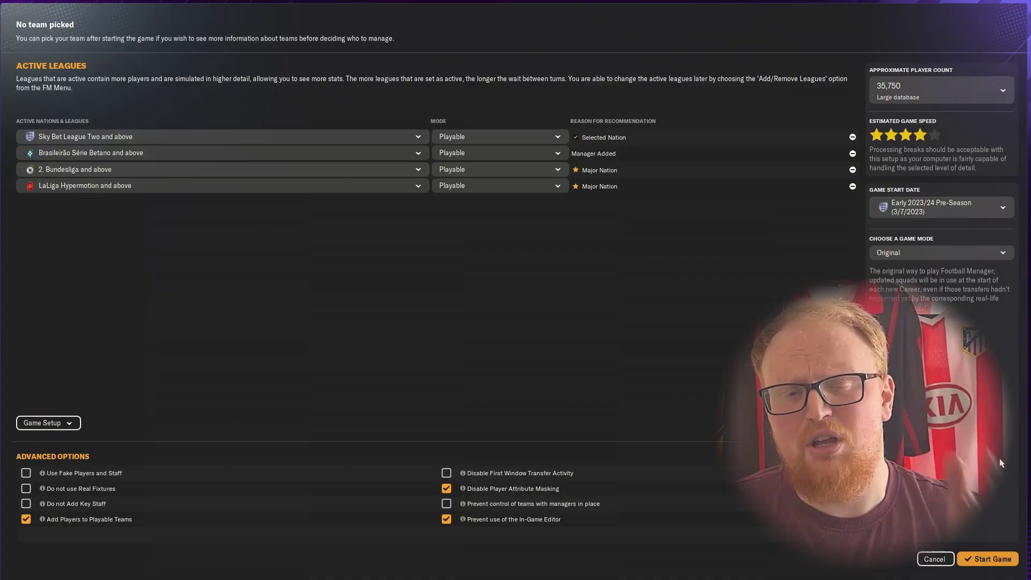
left_click(989, 559)
left_click(524, 313)
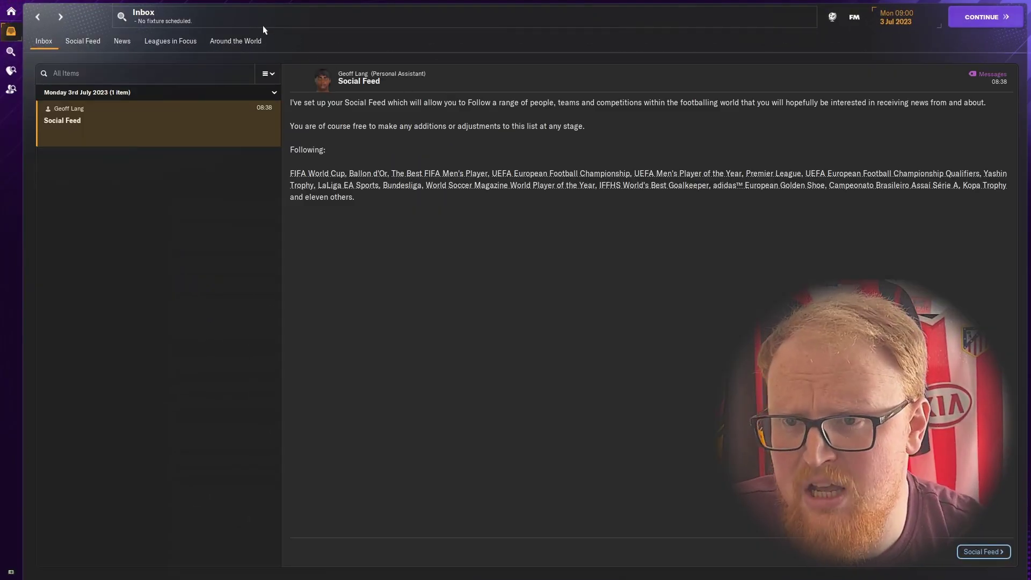
- Search for Jordan Henderson and open his player profile to check his club
left_click(262, 25)
type("jordan henderson")
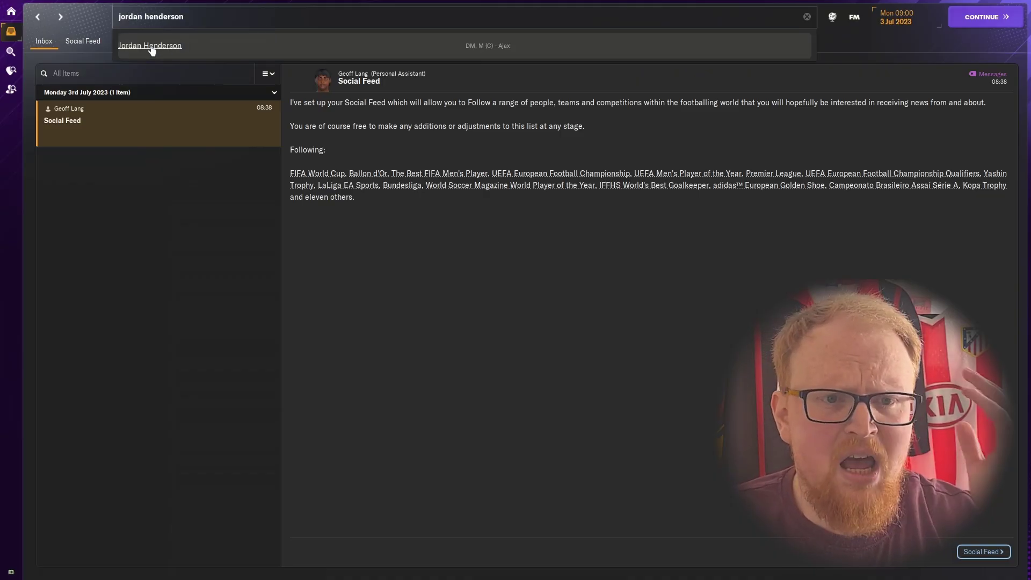
left_click(151, 46)
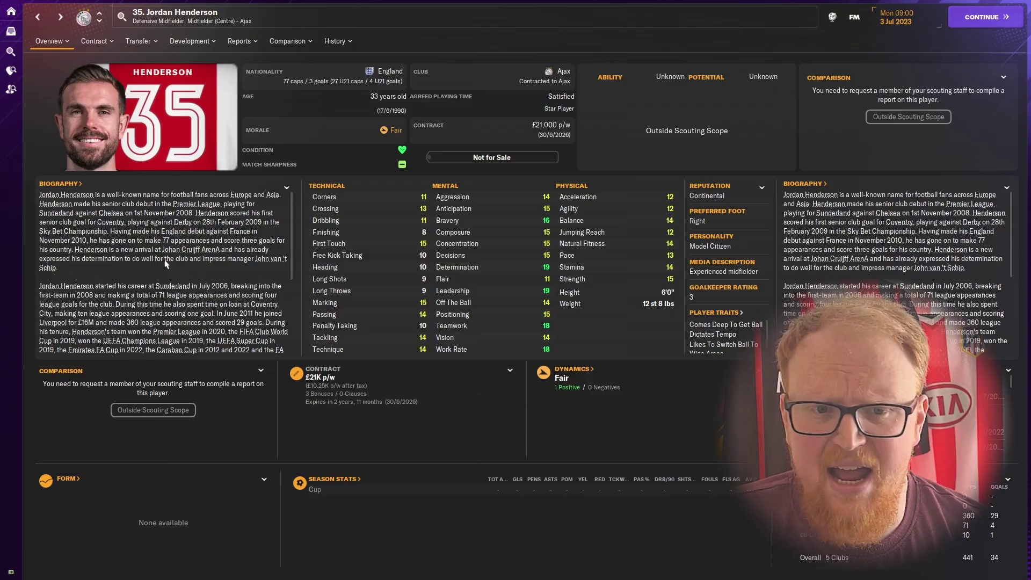
- Replace the two Biography panels on the player profile with Positions beside the photo side and Attribute Analysis beside the player traits
left_click(285, 187)
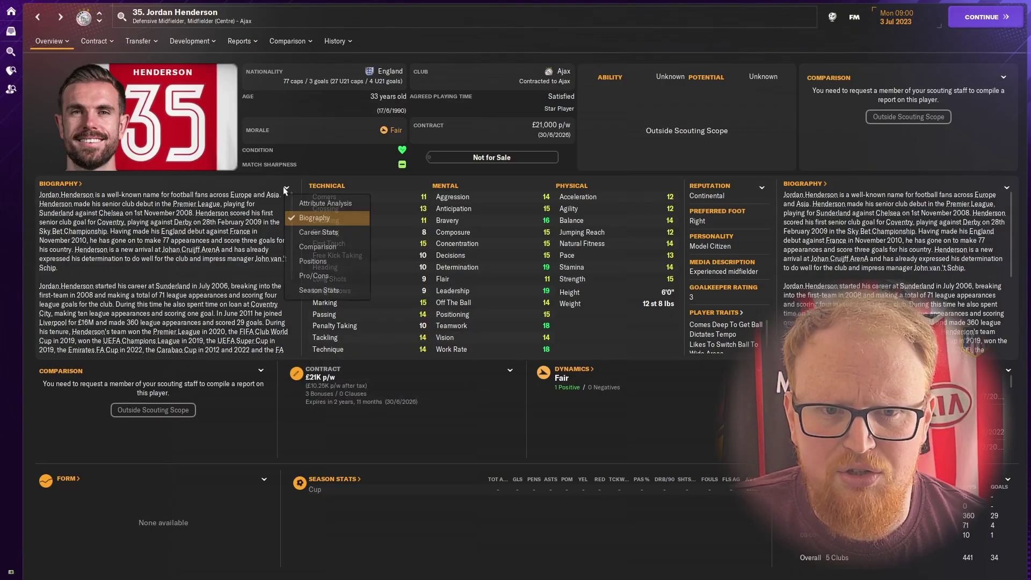
left_click(324, 261)
left_click(1005, 188)
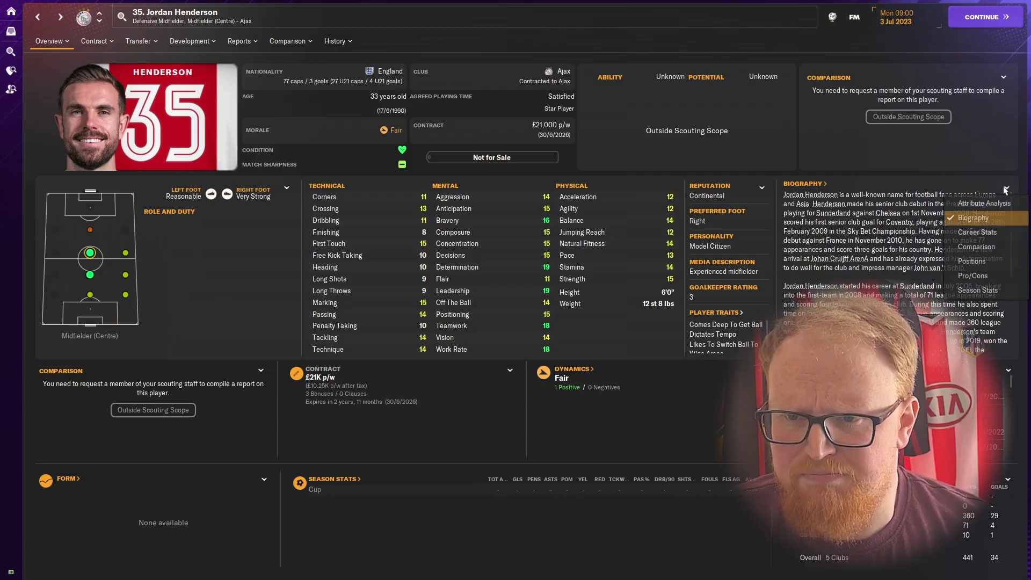
left_click(969, 204)
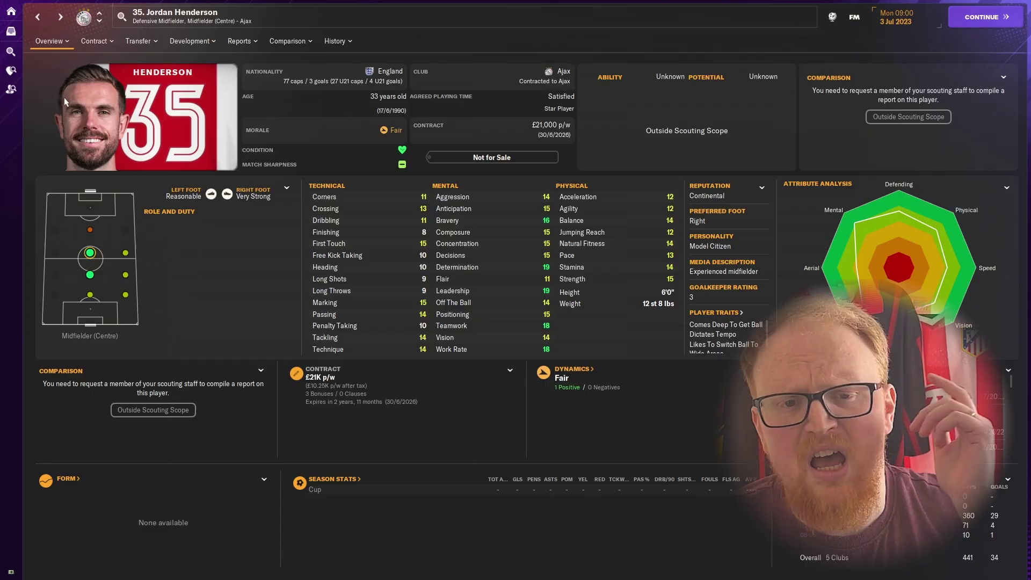
- Review Jordan Henderson's career stats history, including his most recent clubs, and return to his profile overview
left_click(336, 42)
left_click(350, 60)
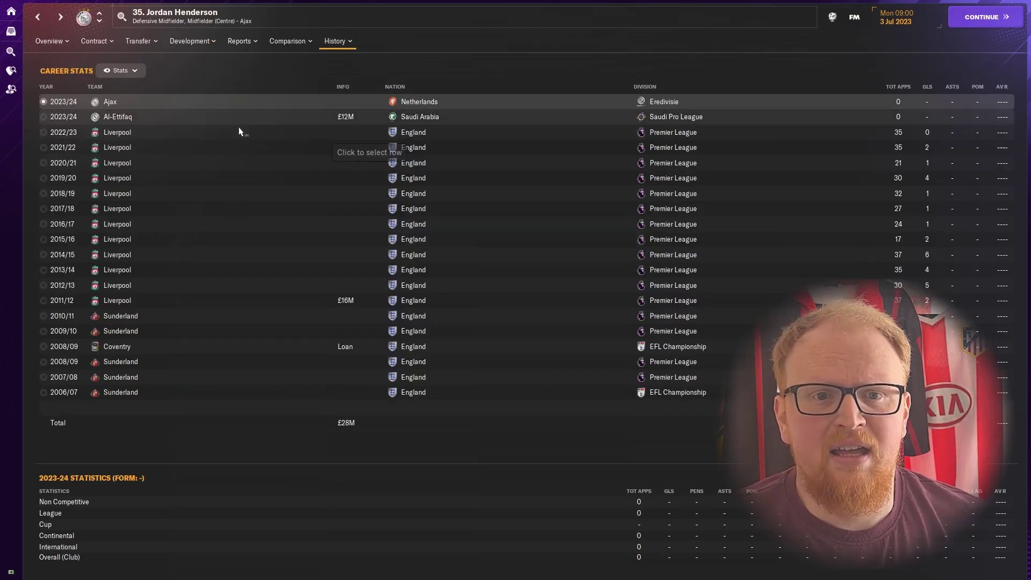
left_click(49, 42)
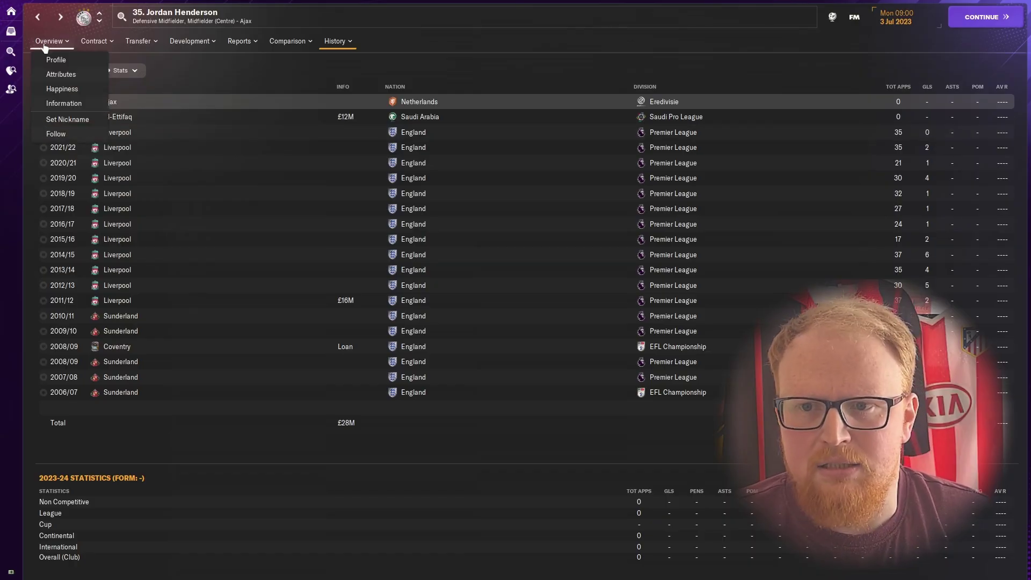
left_click(47, 61)
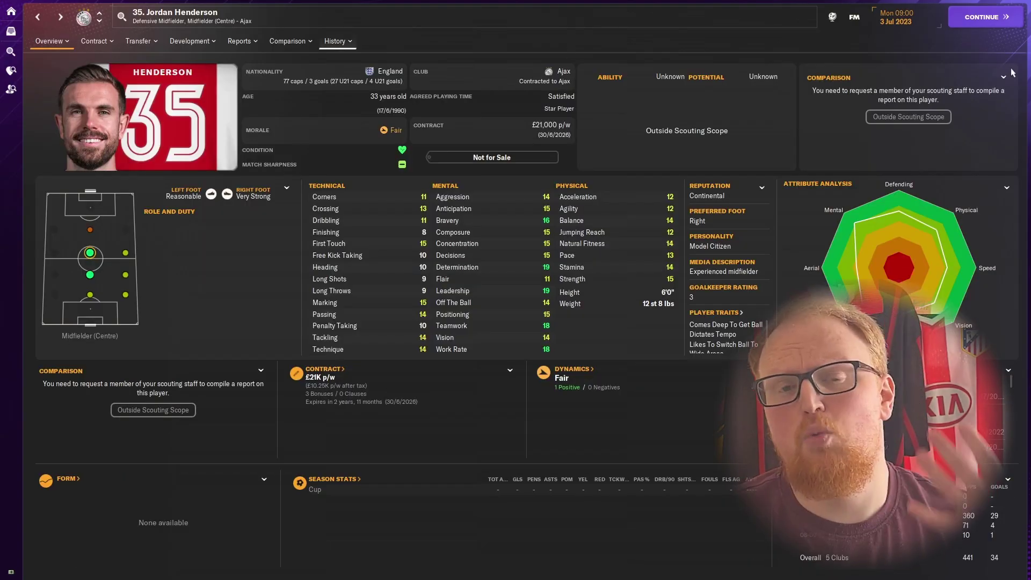
- Replace the upper Comparison panel on the player profile with Career Stats
left_click(1004, 78)
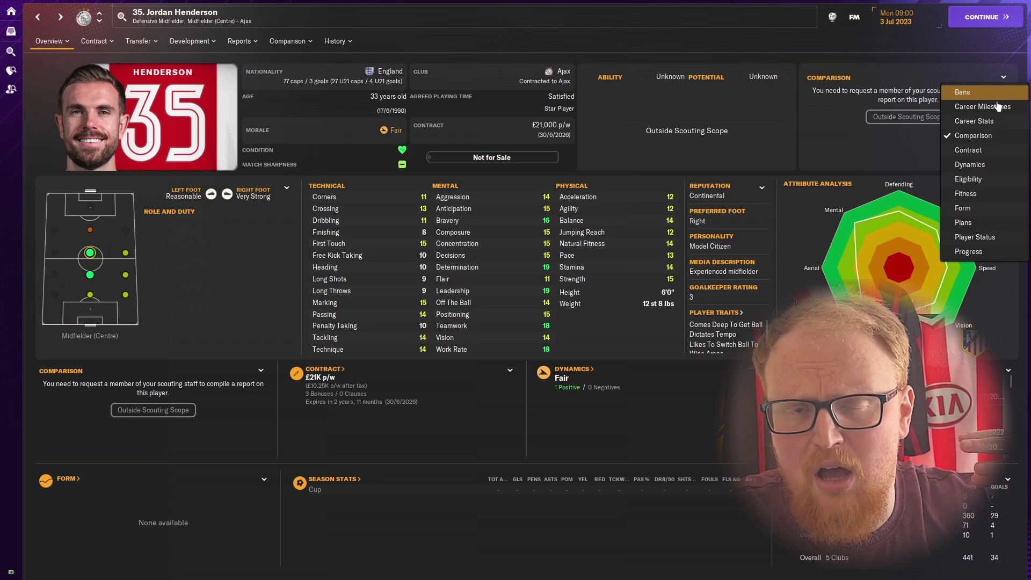
left_click(991, 123)
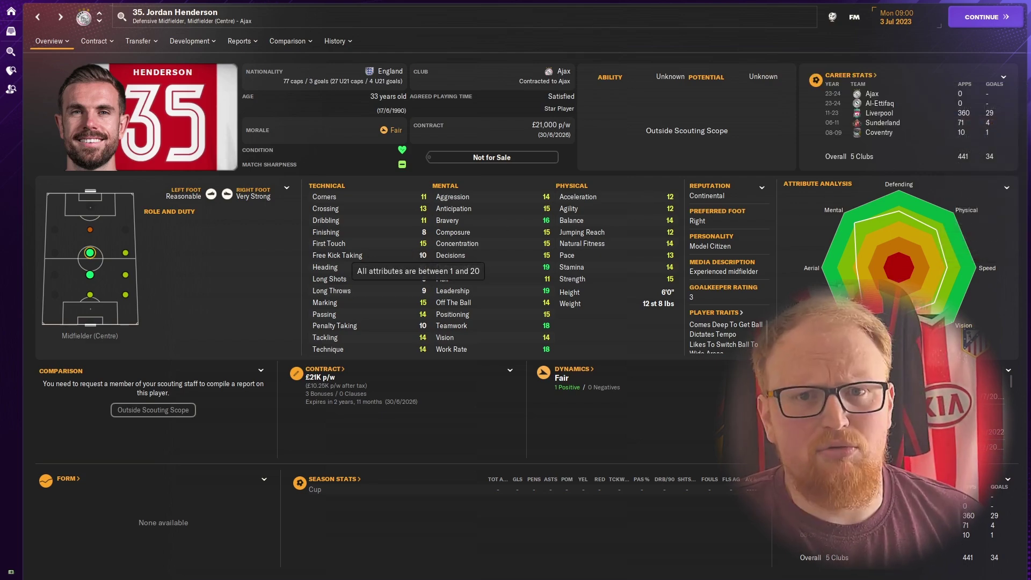
- Search for Jadon Sancho and open his profile to check his club and loan status
left_click(304, 16)
type("jadon san")
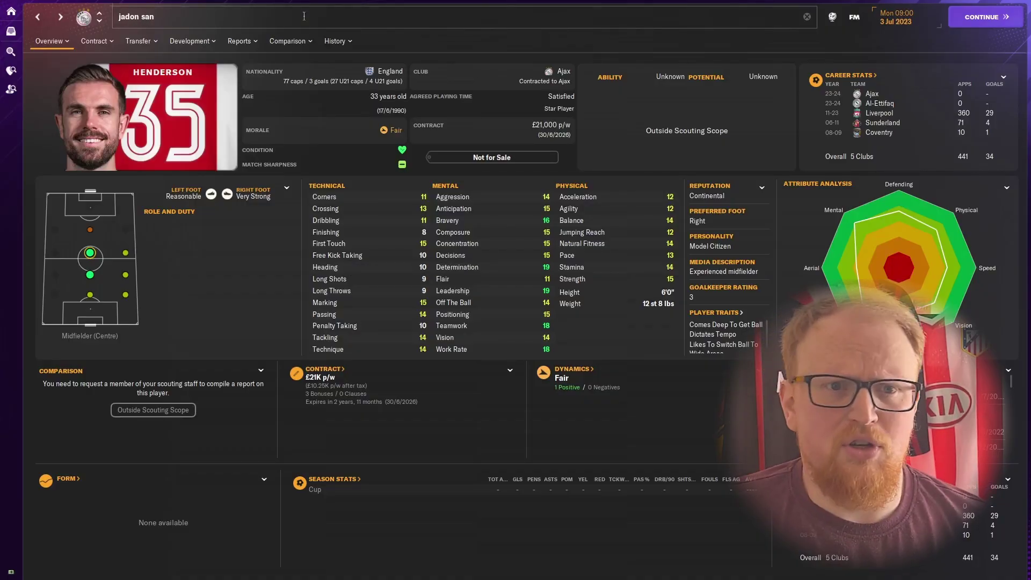
type("cho")
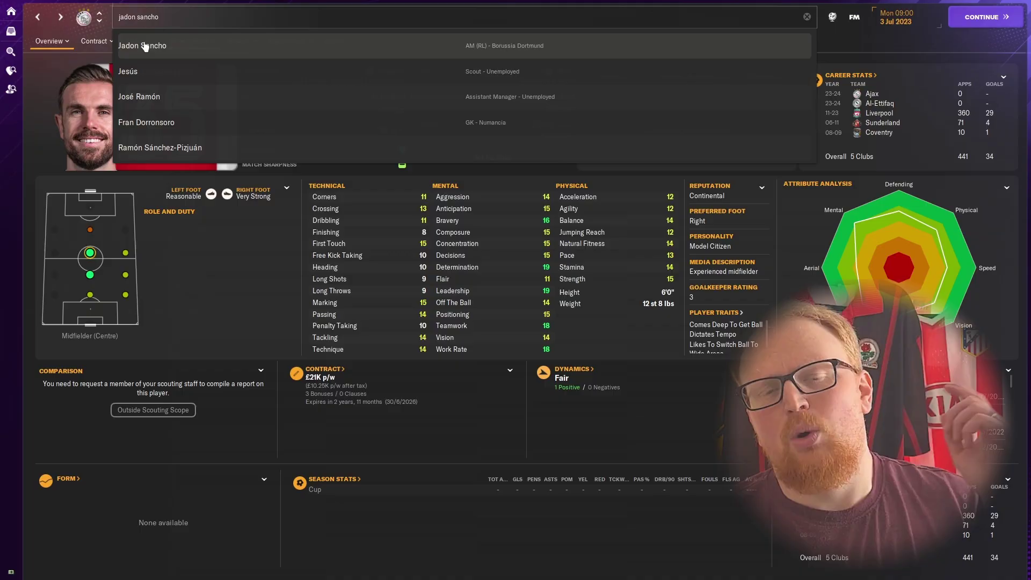
left_click(143, 42)
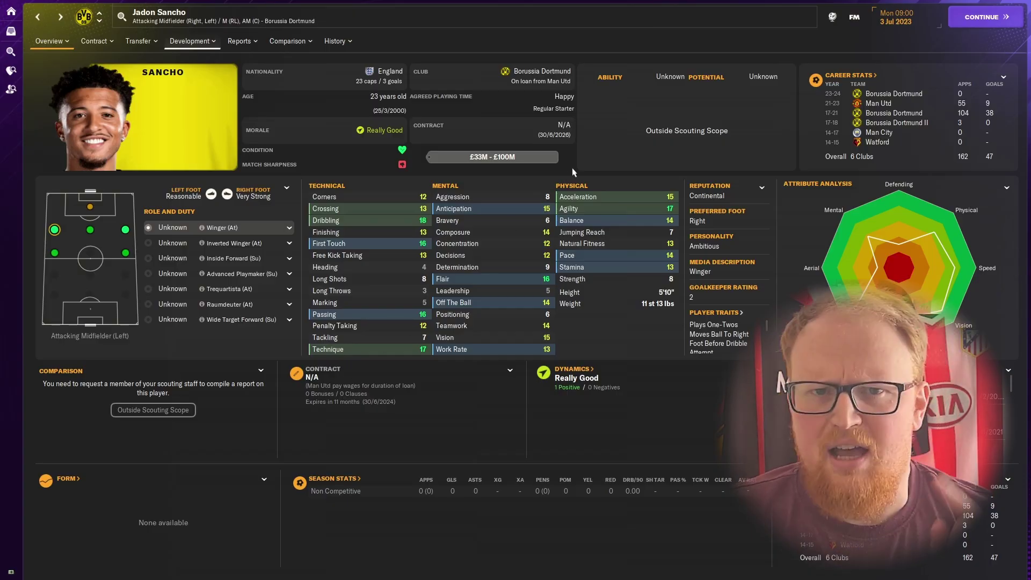
- Search for Vitor Roque and open his profile to check his club and contract
left_click(419, 13)
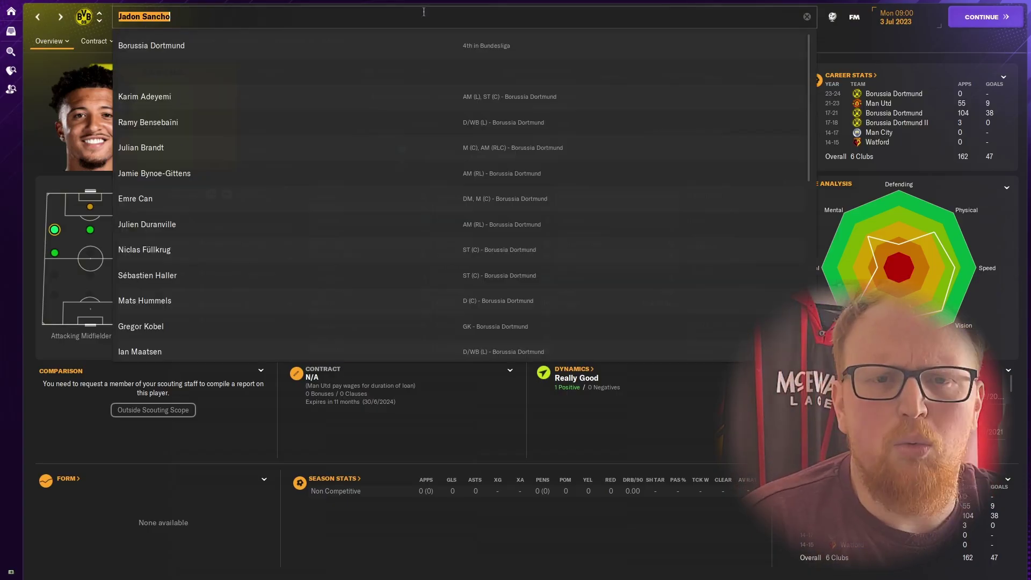
type("vitor roque")
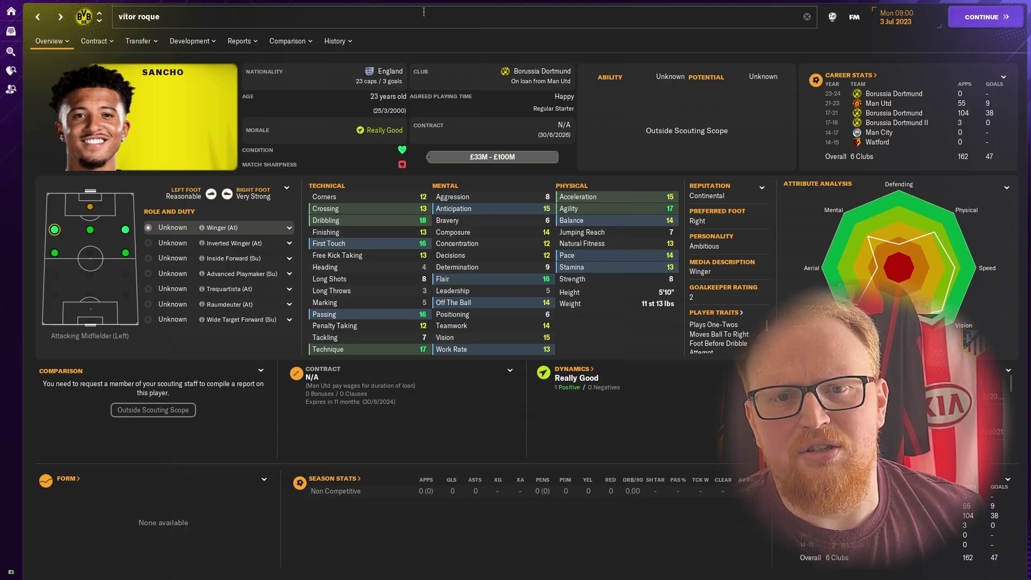
left_click(137, 54)
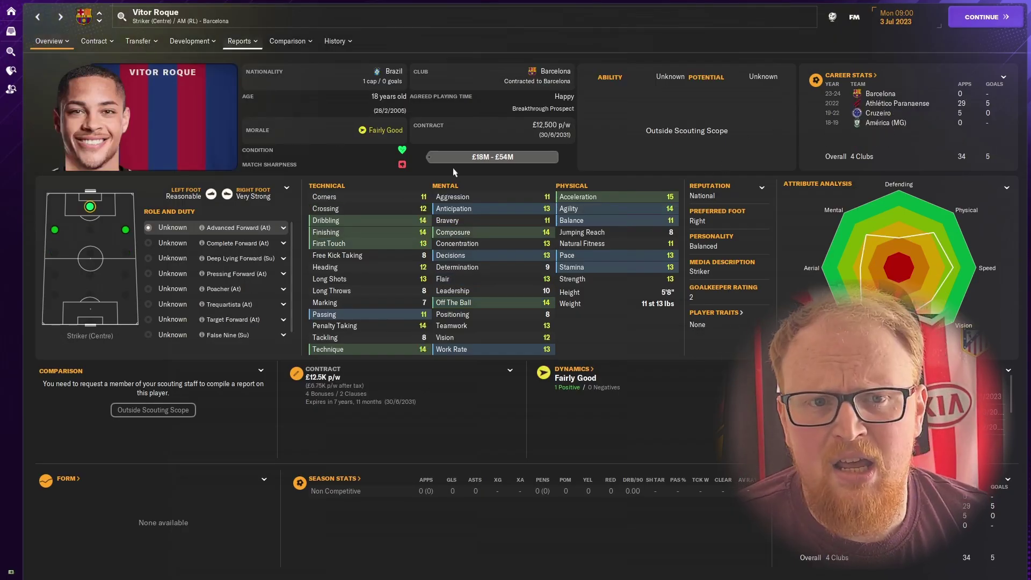
- Search for Valentín Barco and open his profile to check his club and contract
left_click(394, 19)
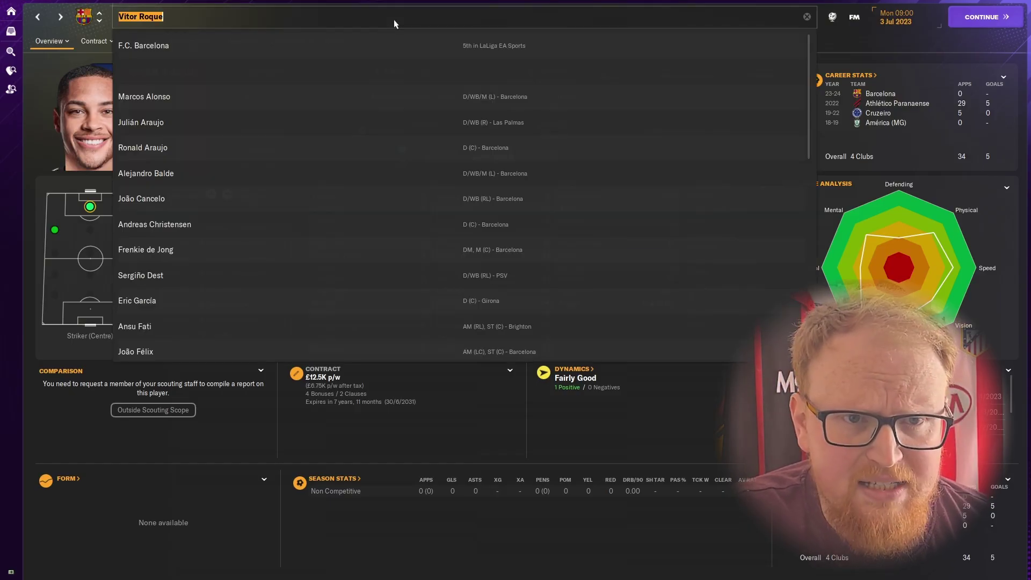
type("valentin braco")
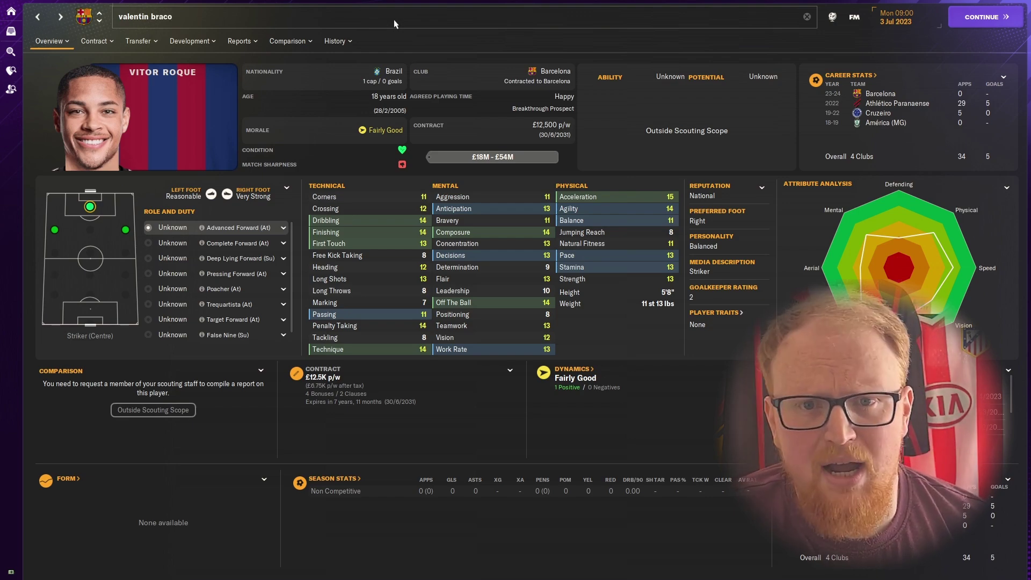
left_click(148, 73)
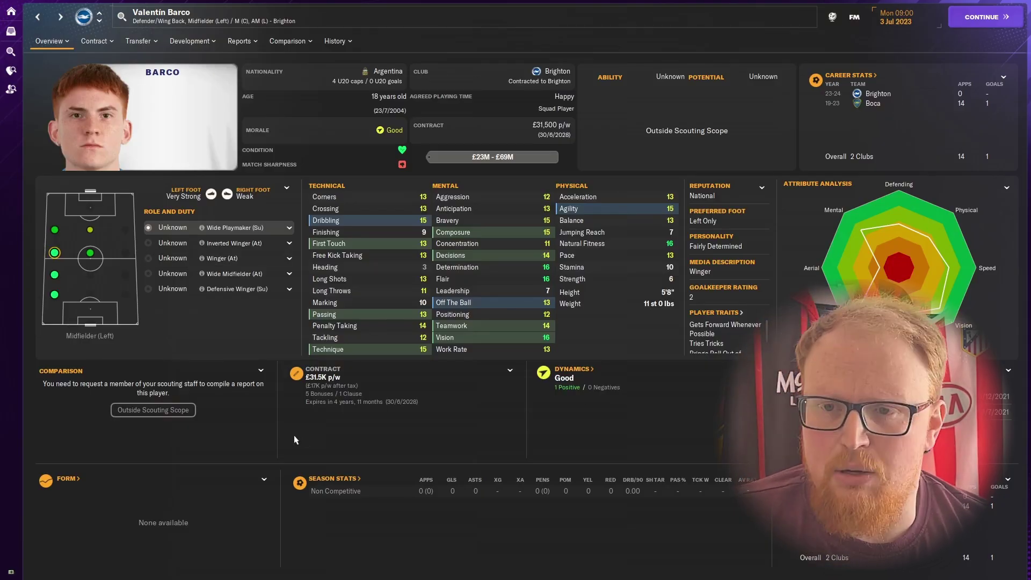
- Search for Radu Drăgușin and open his profile to check his club and career stats
left_click(356, 18)
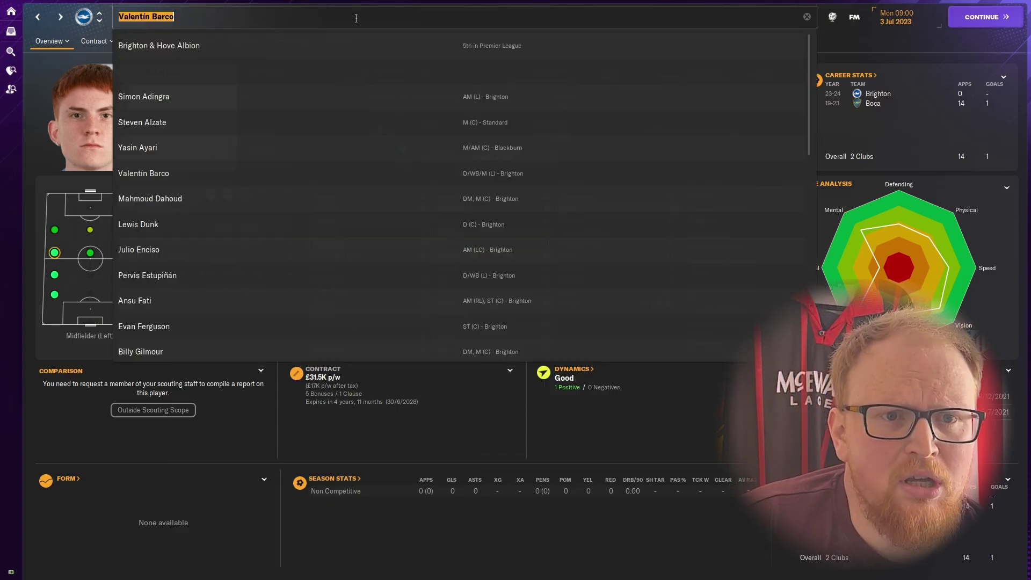
type("radu")
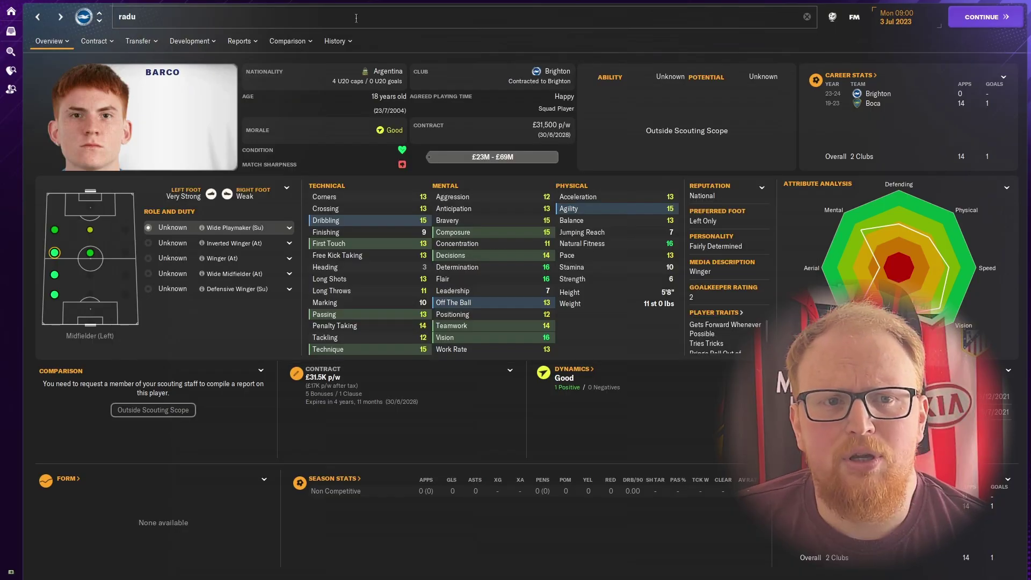
type(" dra")
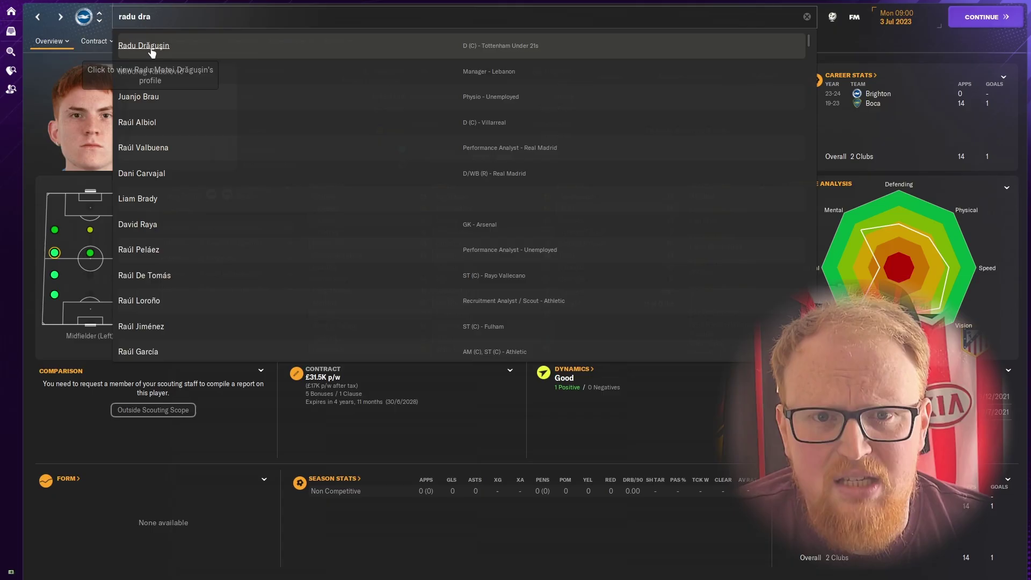
left_click(152, 51)
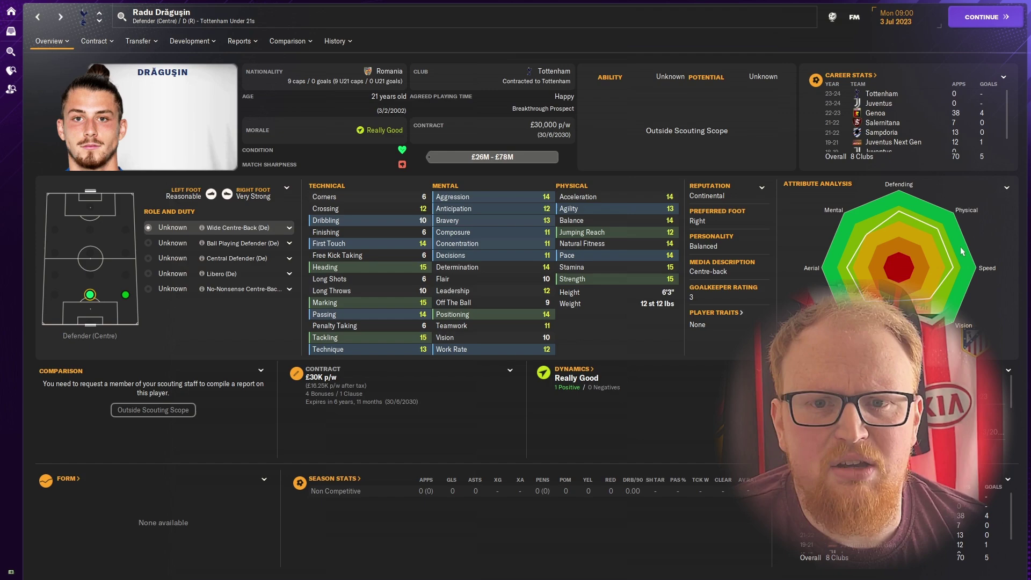
- Search for Timo Werner and open his profile to check his club and loan status
left_click(372, 24)
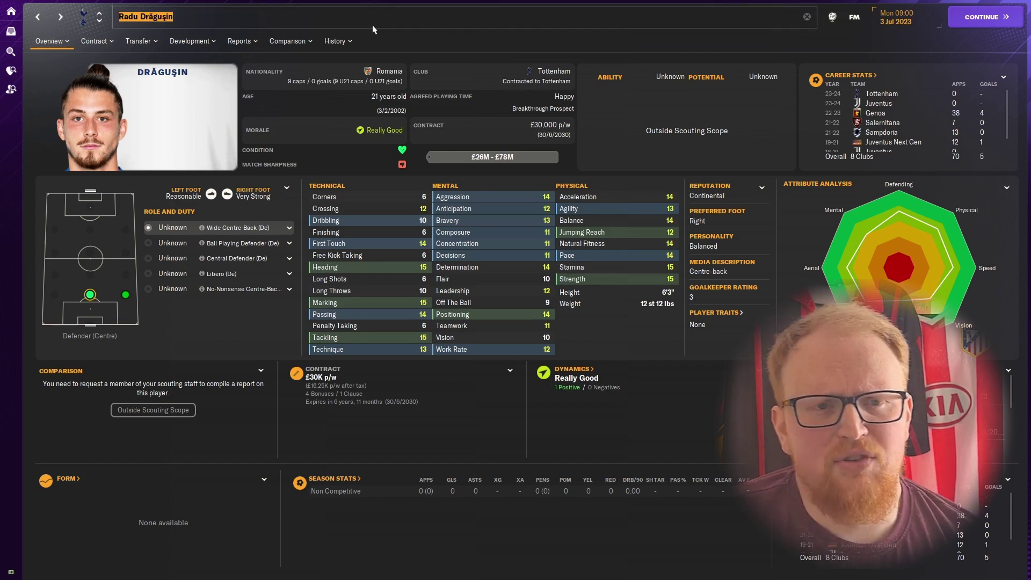
type("timo werner")
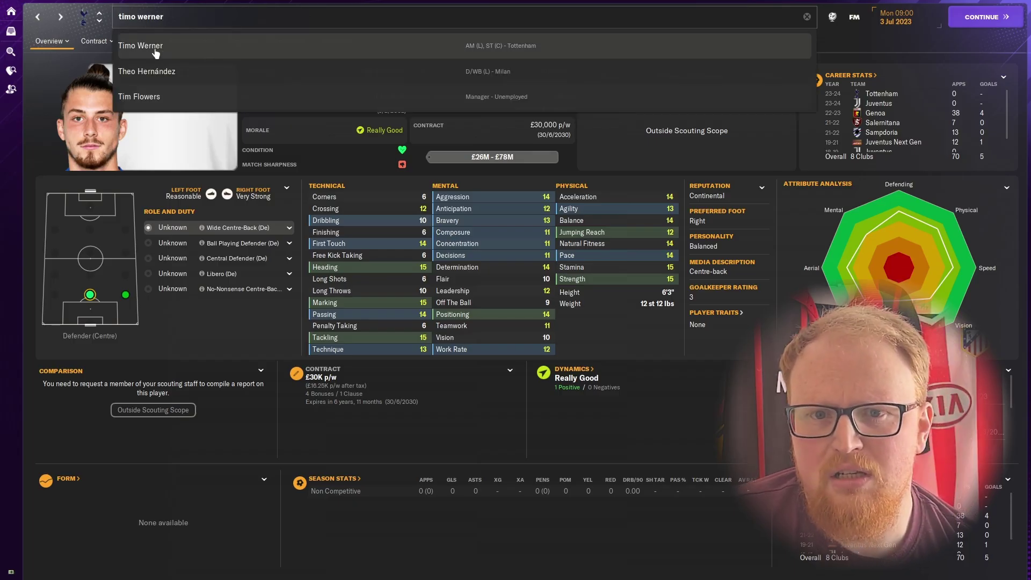
left_click(141, 48)
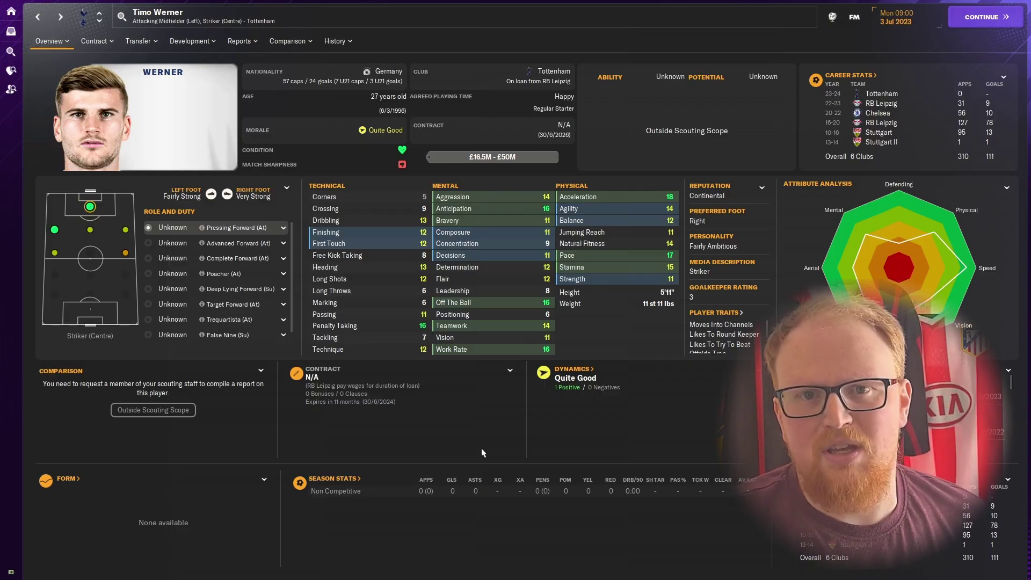
- Search for Ben Brereton Díaz and open his profile to check his club and loan status
left_click(381, 18)
type("ben")
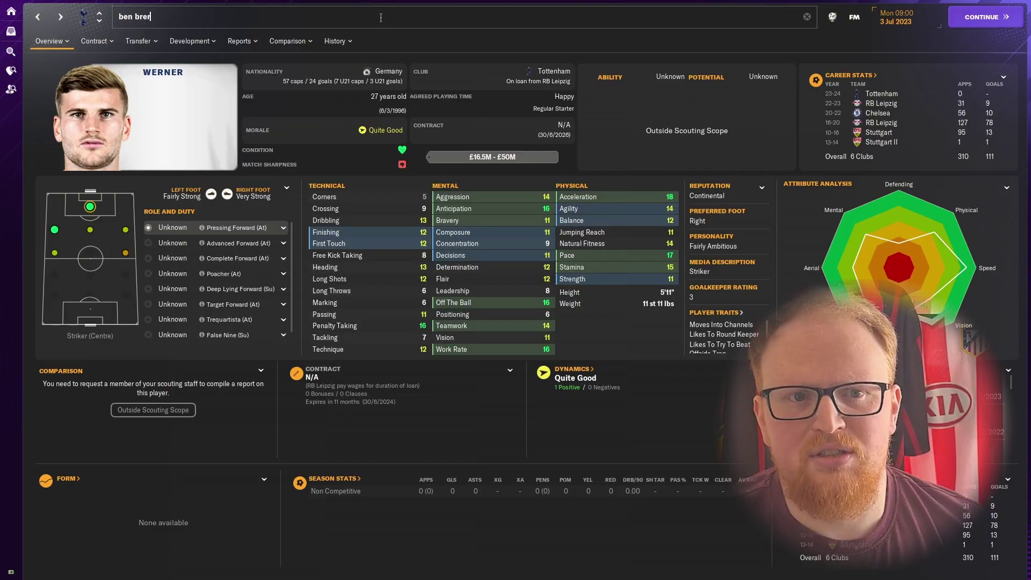
type(" brer")
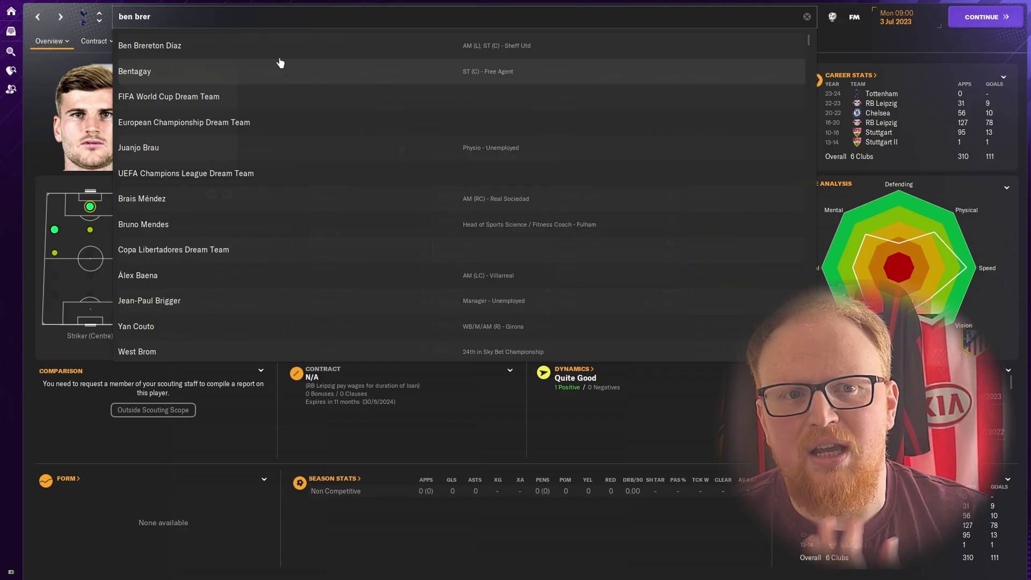
left_click(221, 50)
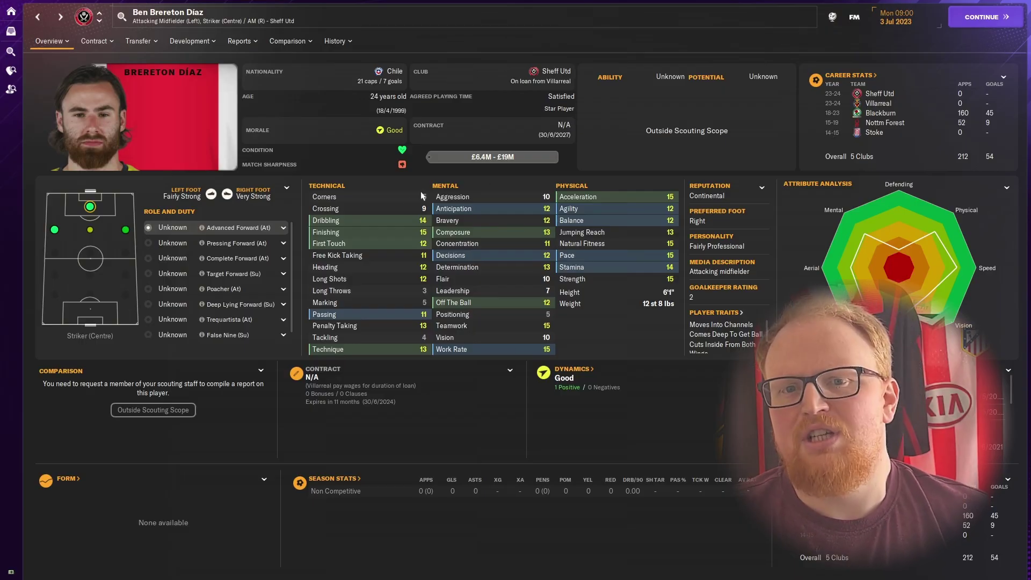
- Search for Jordan Henderson and open his profile to check his club and contract
left_click(438, 21)
type("jordan")
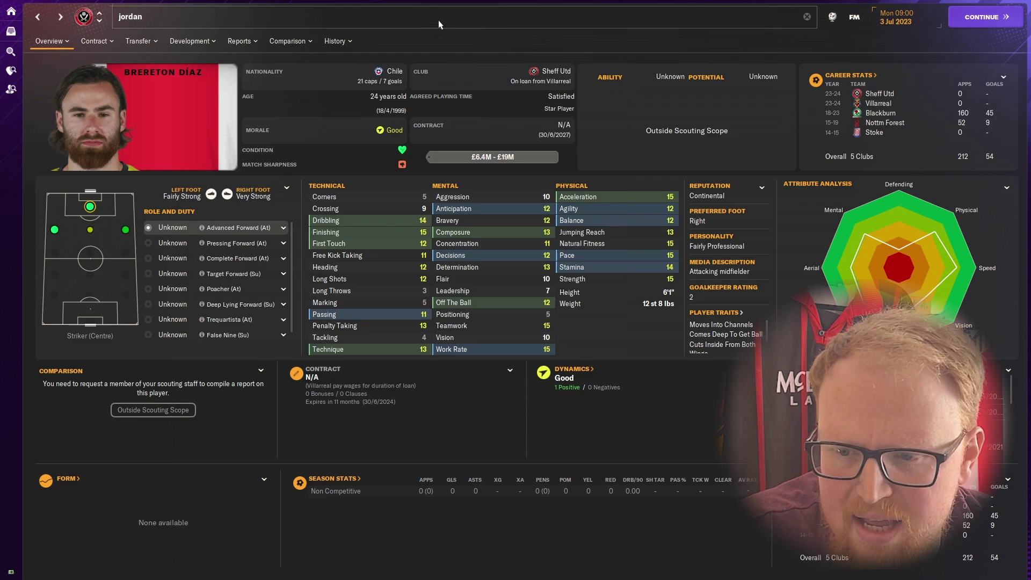
type(" henderson")
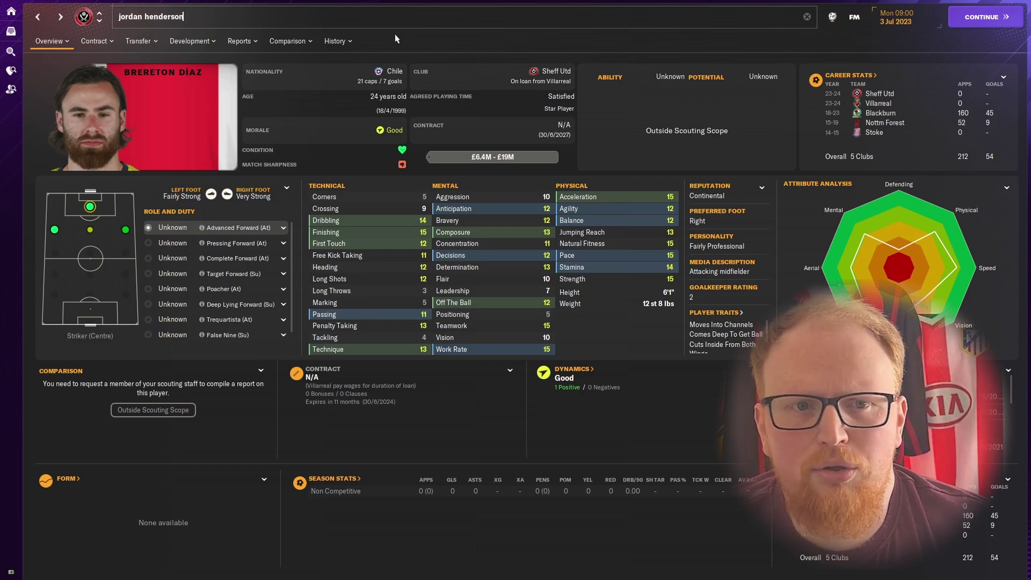
left_click(155, 53)
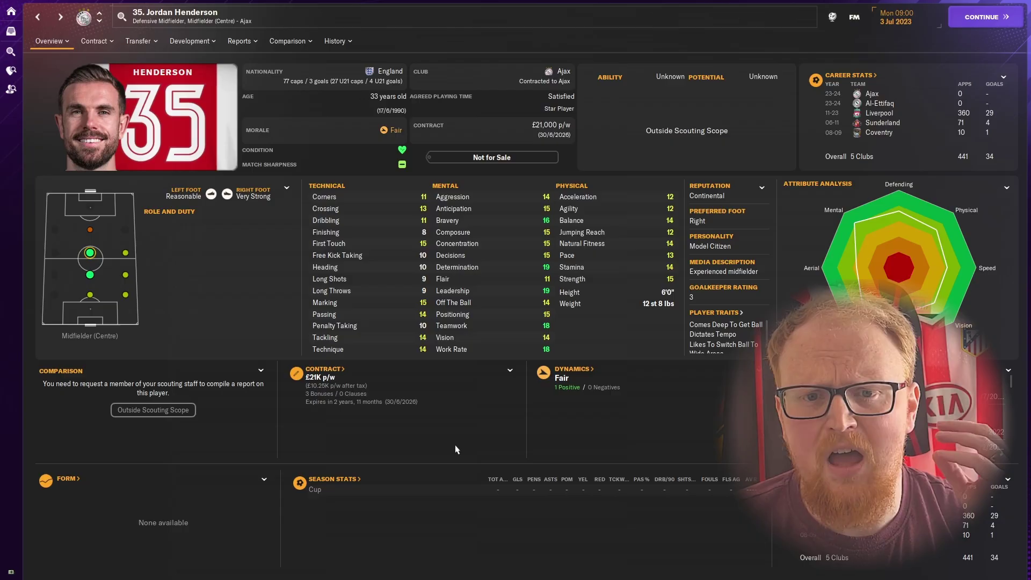
- Search for Roma and open the club's overview to check its current manager
left_click(445, 28)
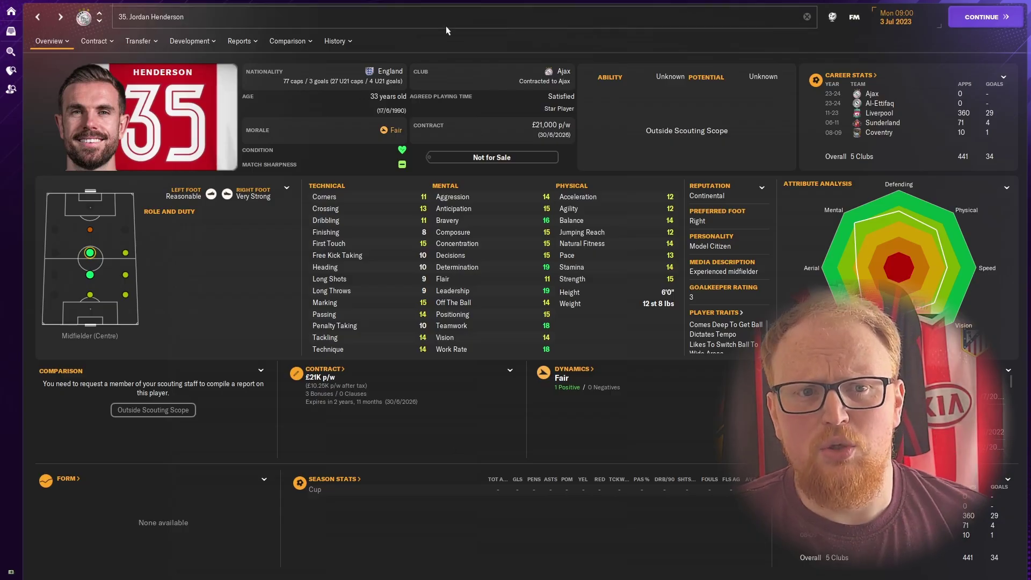
type("roma")
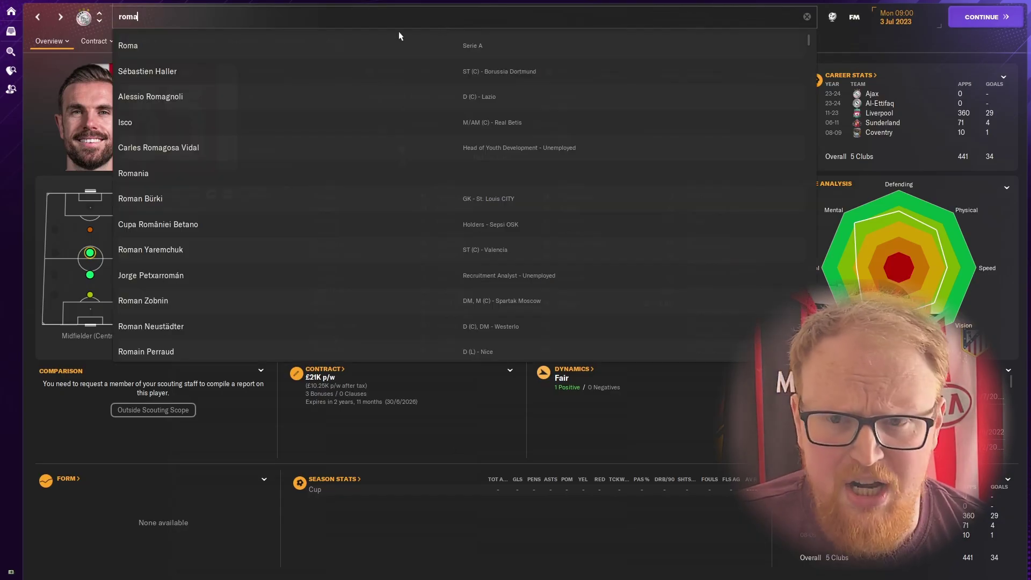
left_click(128, 46)
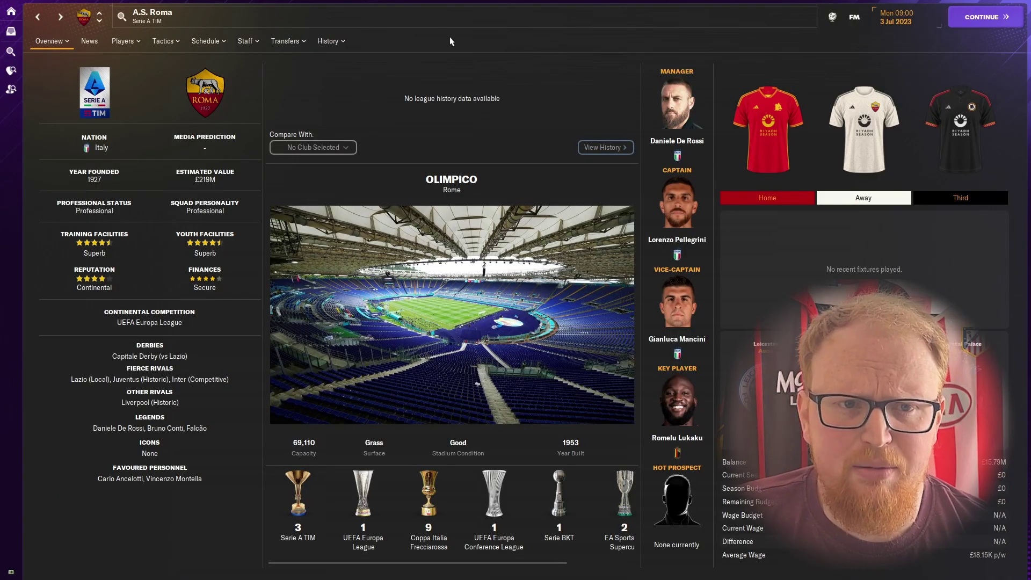
- Search for José Mourinho and open his profile to check his employment status and managerial history
left_click(439, 21)
type("jos")
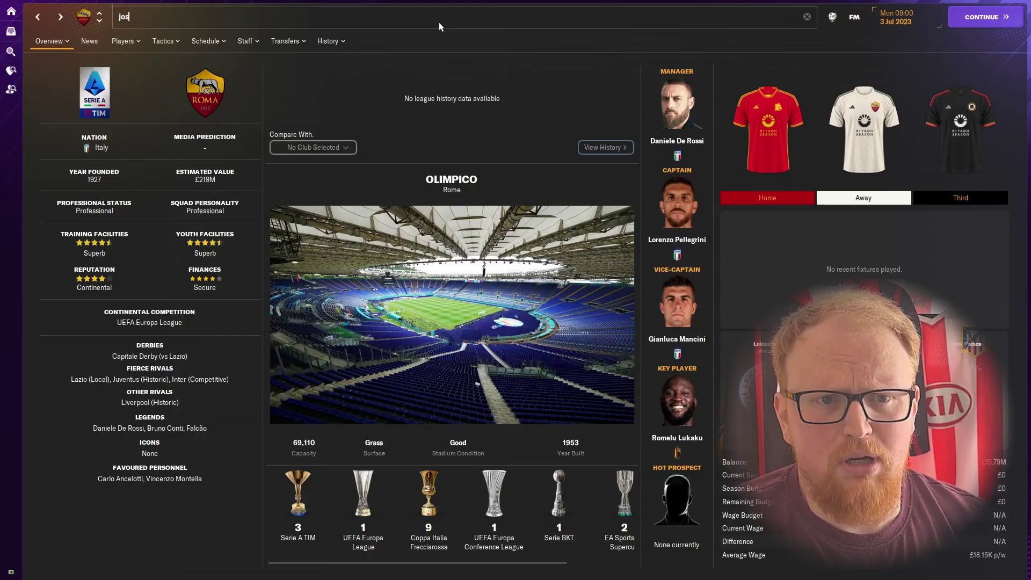
type("e mourinho")
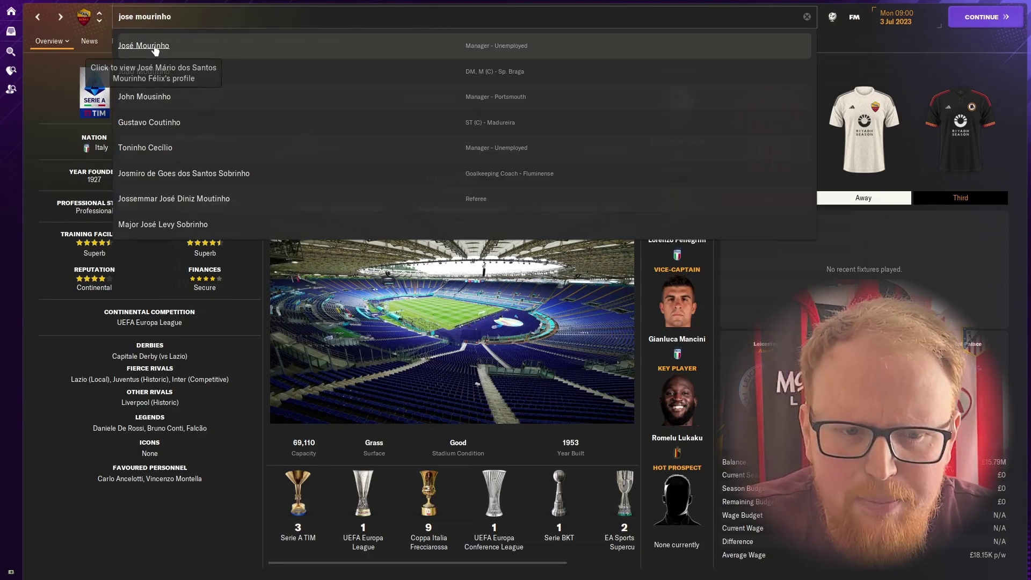
left_click(155, 50)
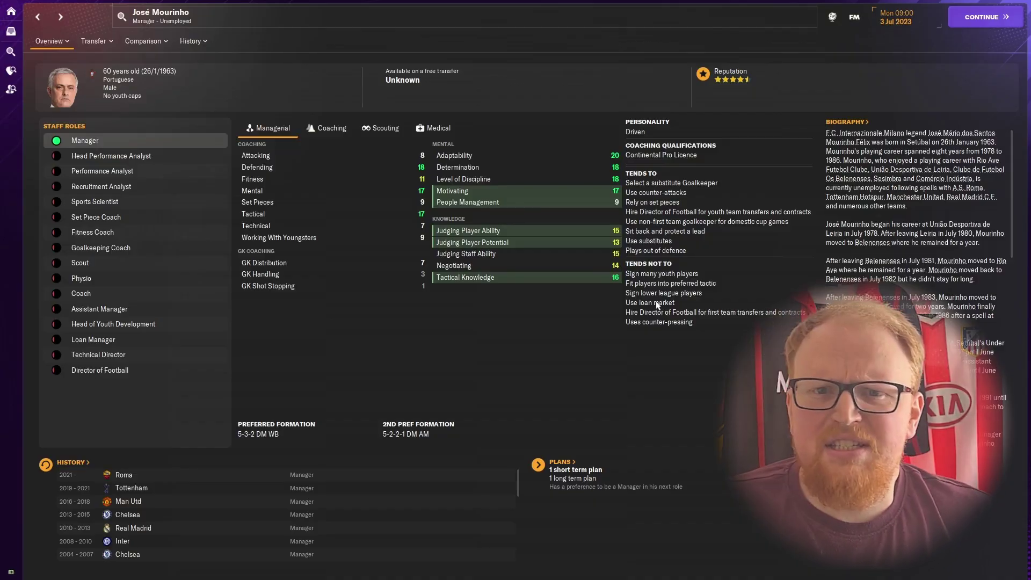
left_click(194, 40)
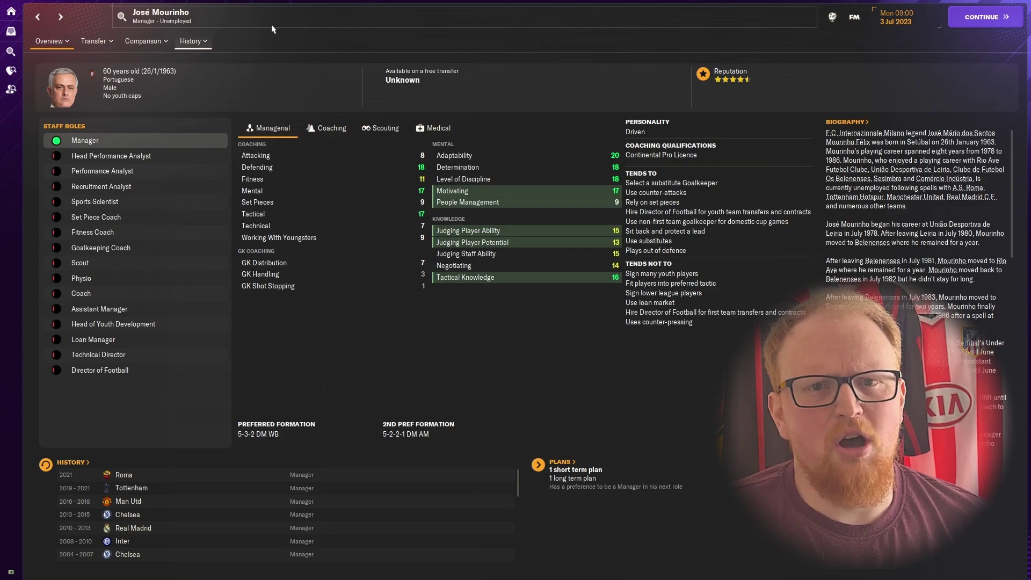
left_click(294, 22)
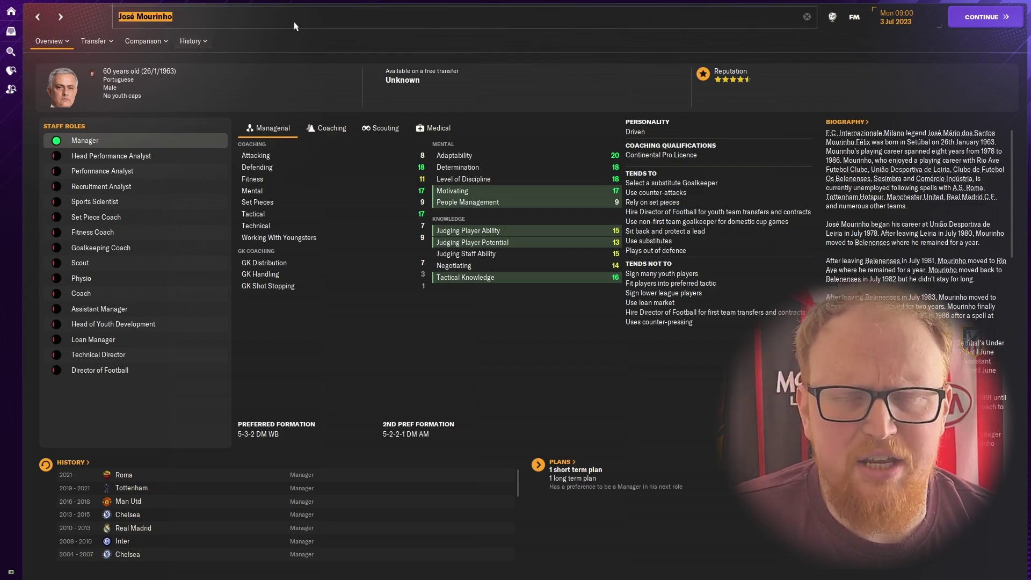